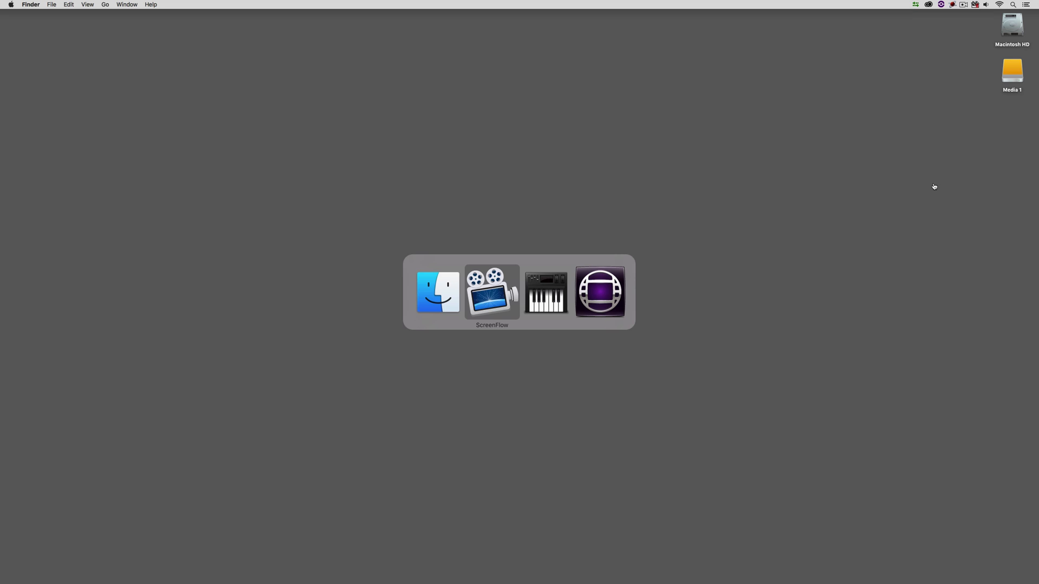
key(super+Tab)
key(super+Tab)
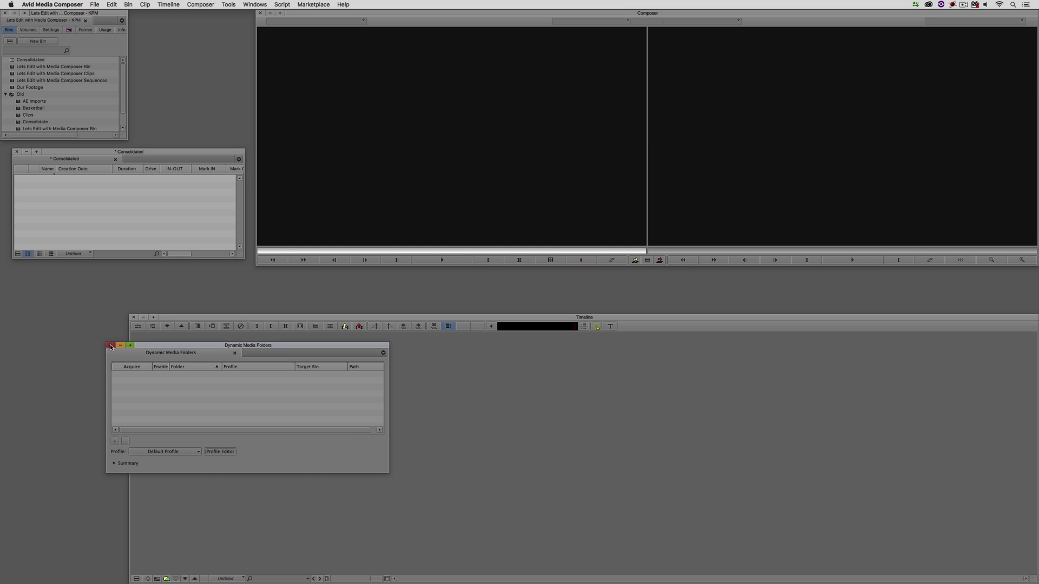
Close and reopen the Dynamic Media Folders window twice, then go to the Tools menu
click(111, 346)
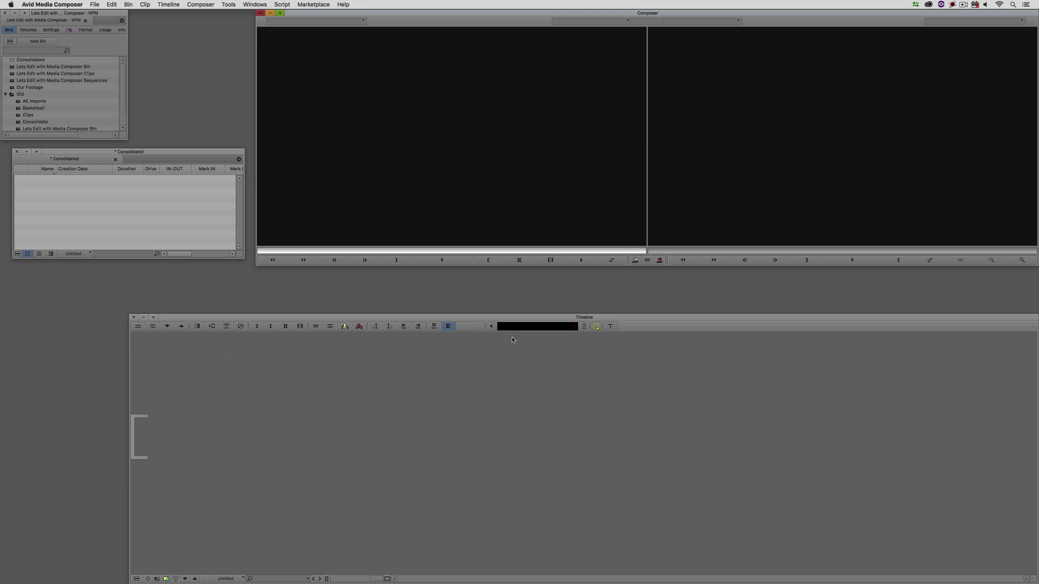
click(597, 327)
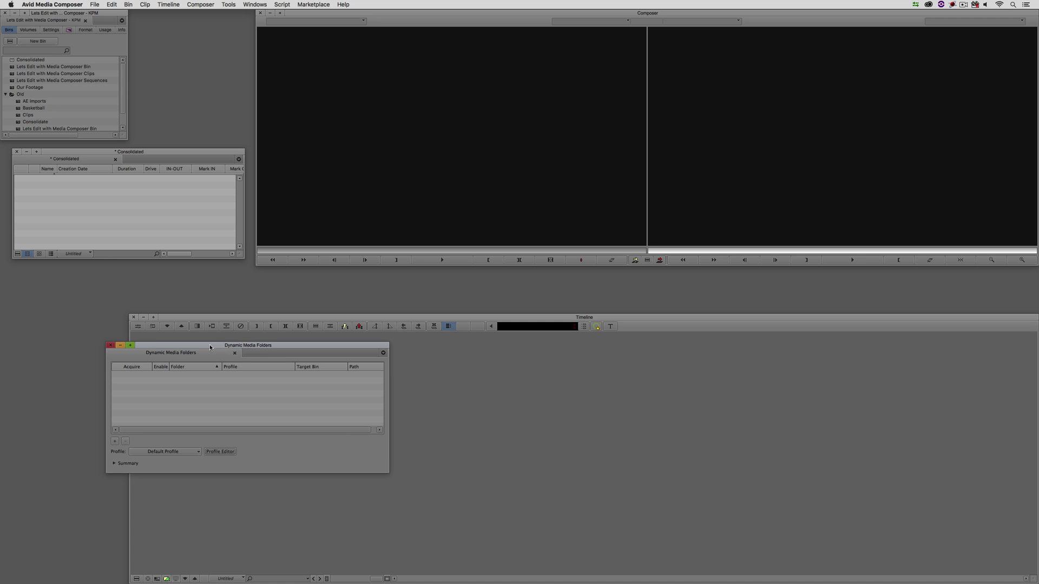
click(114, 347)
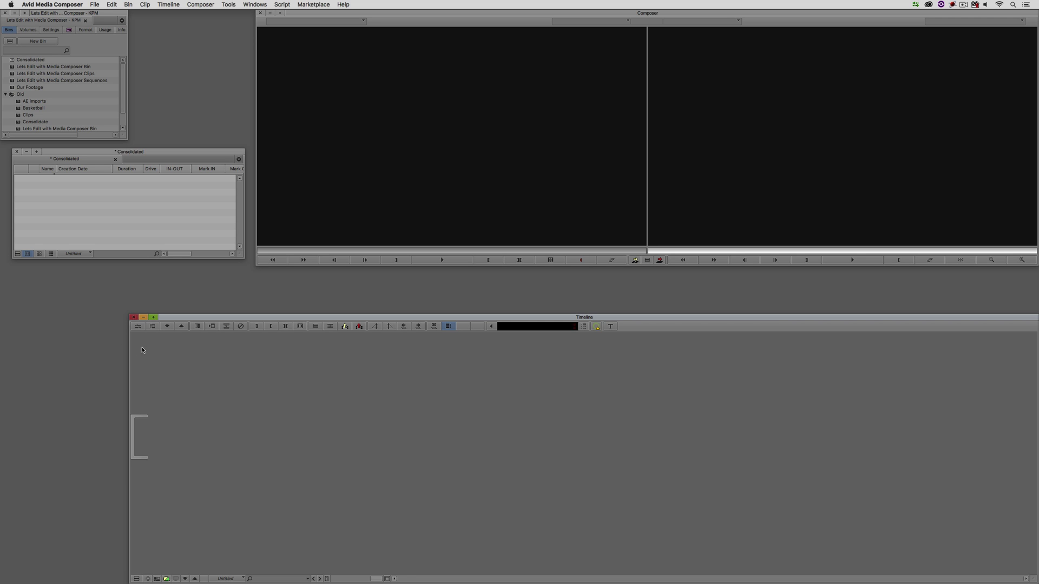
click(595, 326)
click(230, 3)
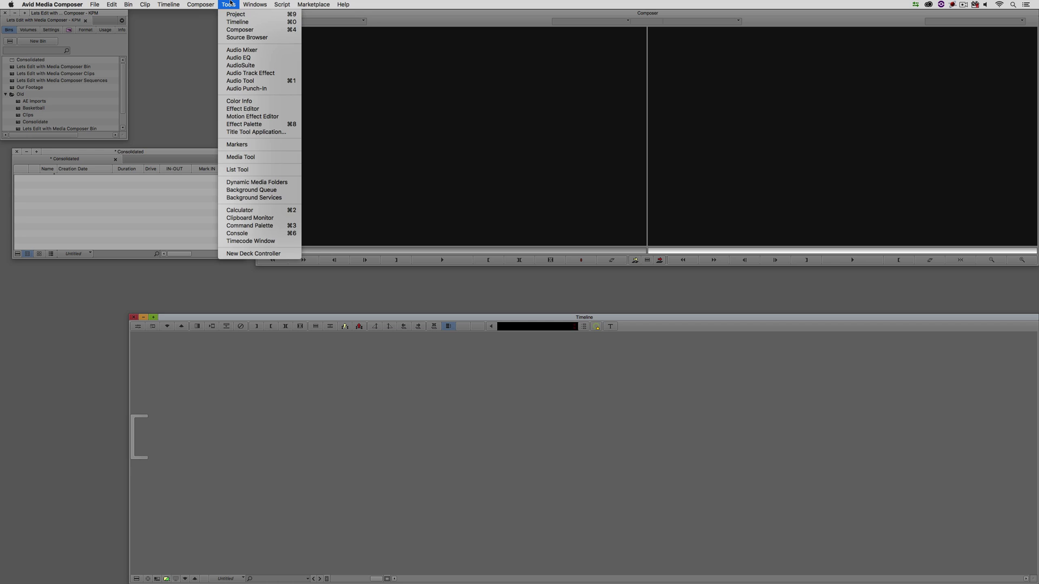
Open Background Services, confirm the services are running and start at launch, and accept with OK
click(258, 197)
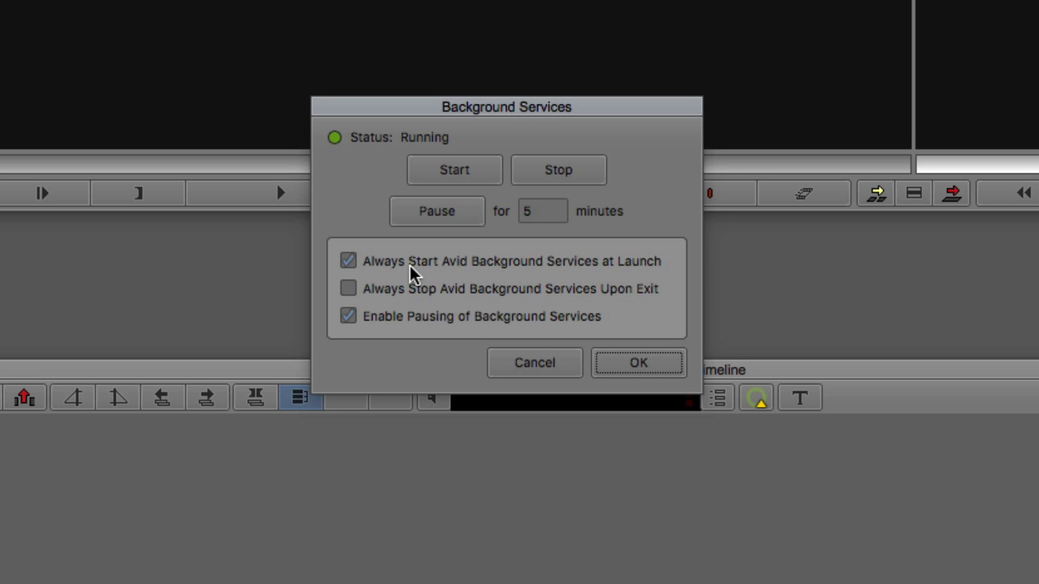
mouse_move(465, 272)
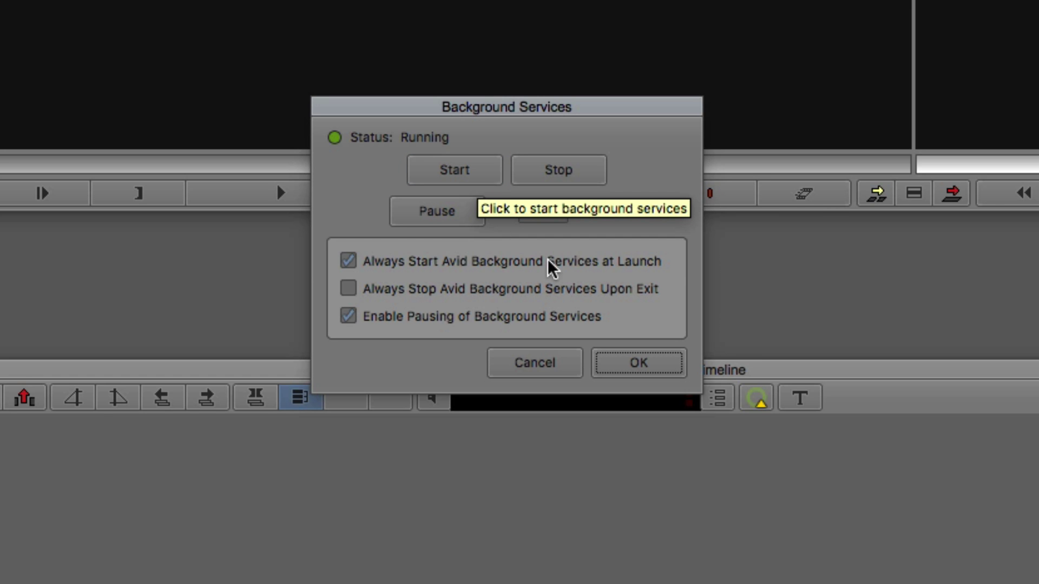
click(628, 372)
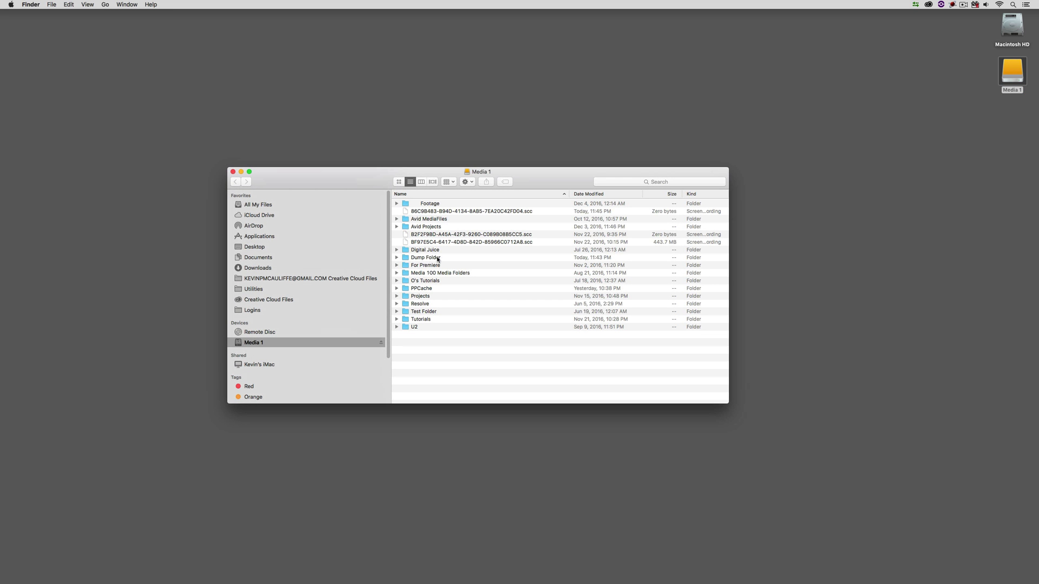
Open the empty Dump Folder on the Media 1 drive in Finder
double_click(437, 259)
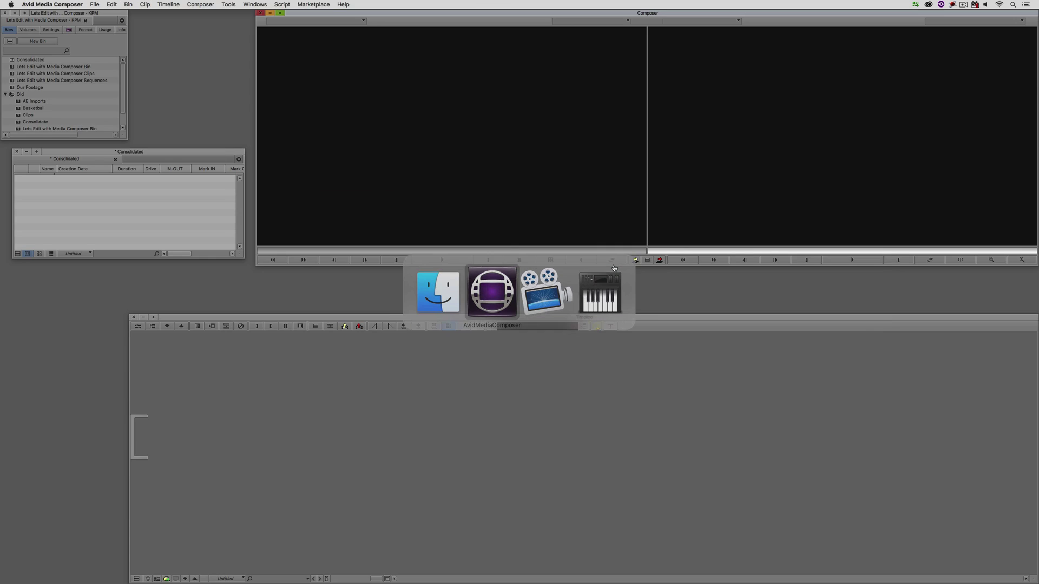
Activate the Consolidated bin, reposition Dynamic Media Folders, and open the Default Profile in the Profile Editor
click(181, 151)
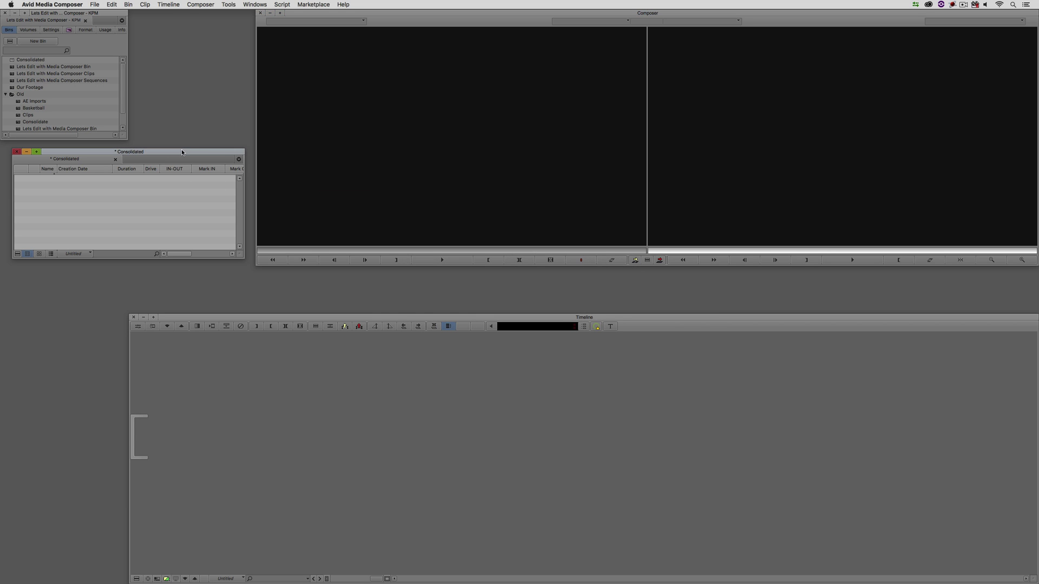
click(596, 327)
drag(352, 345, 580, 151)
drag(688, 163, 722, 102)
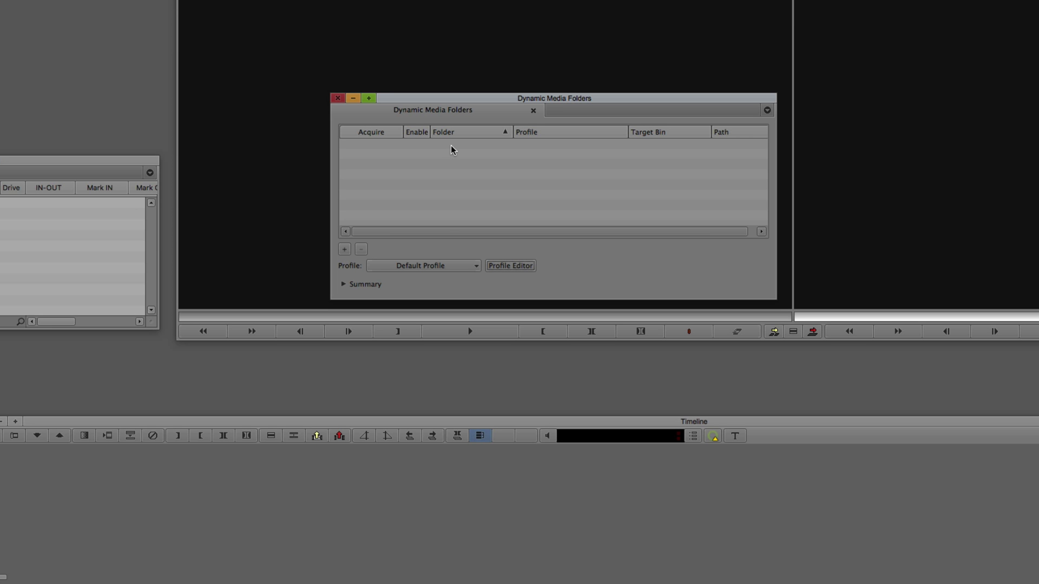
click(509, 266)
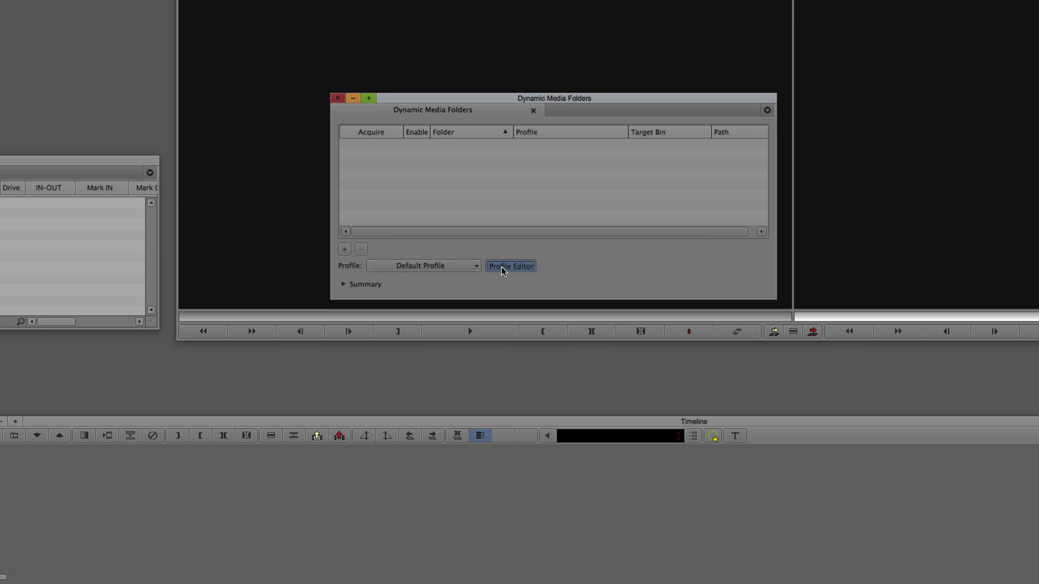
drag(26, 0, 569, 84)
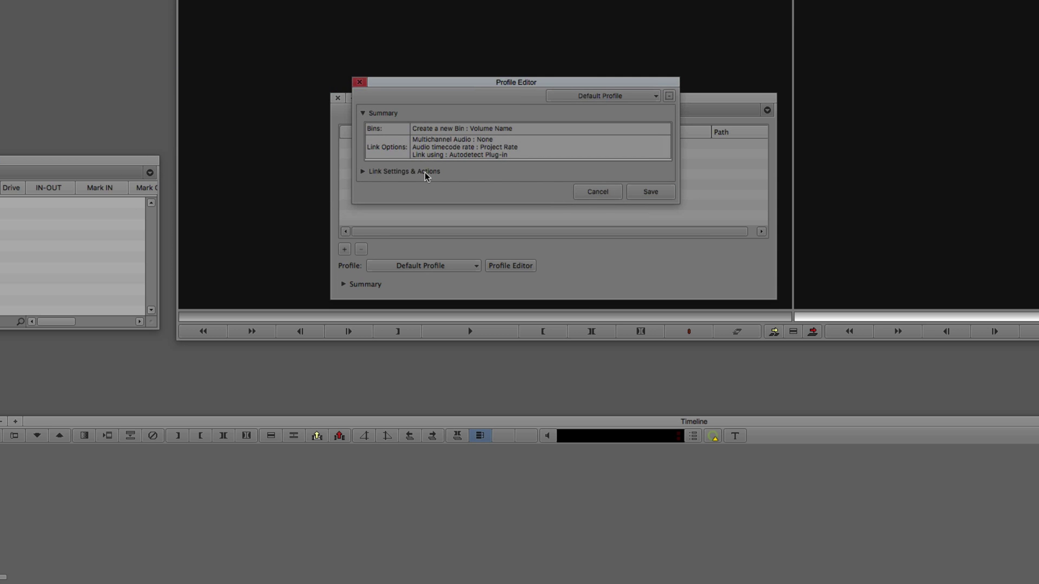
Expand the profile's Link Settings & Actions and add a new action to its Actions list
click(363, 172)
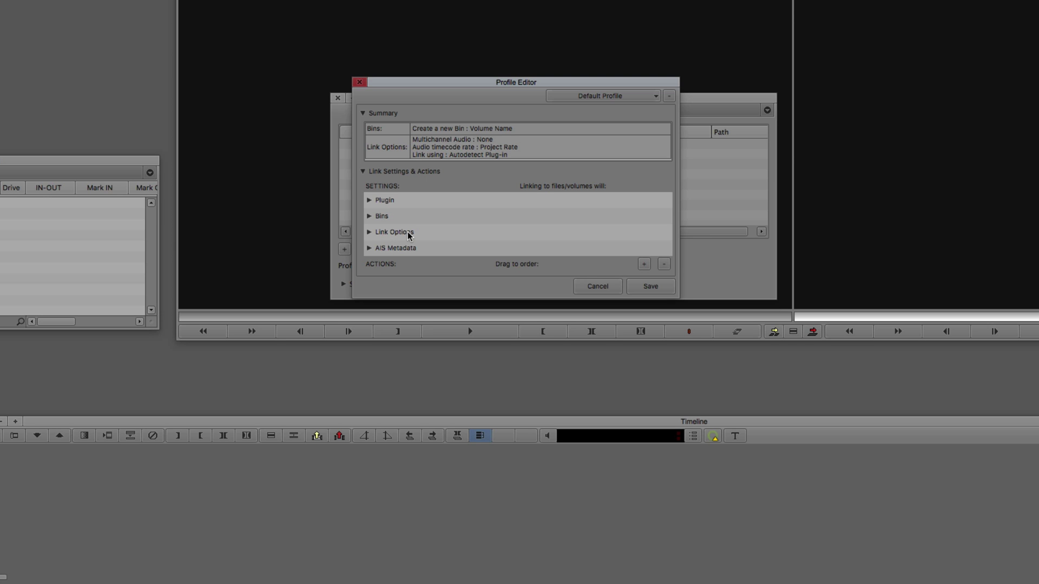
click(644, 264)
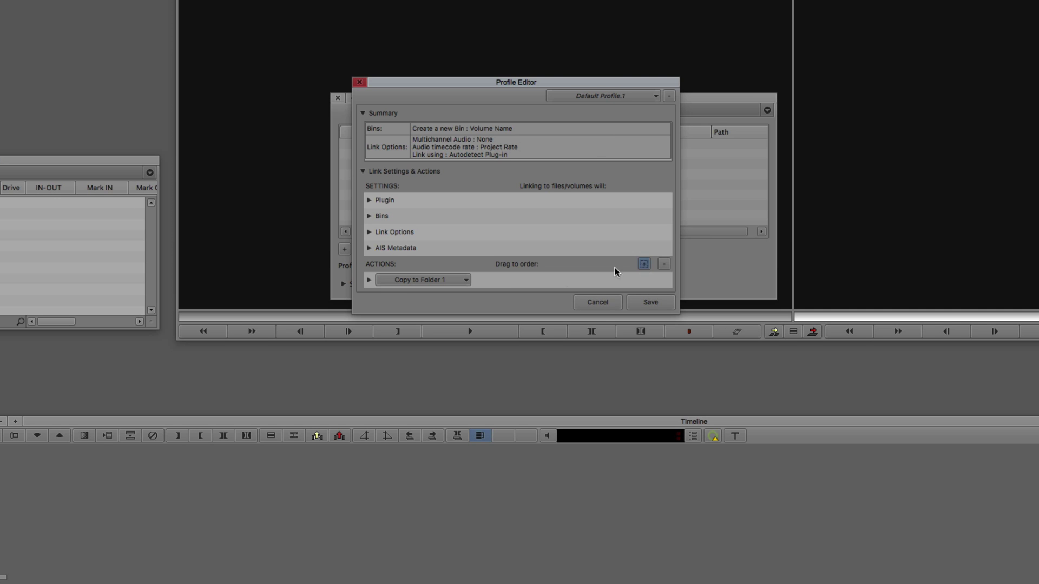
click(465, 281)
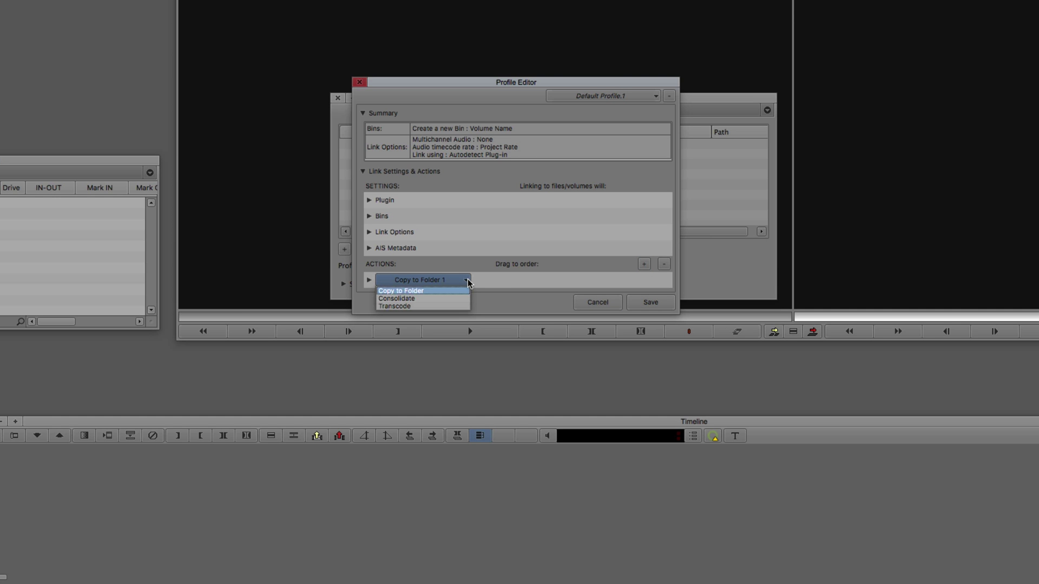
Make the new action Consolidate, leave 'If unable to consolidate then transcode' off, and reveal the Plugin setting
click(398, 300)
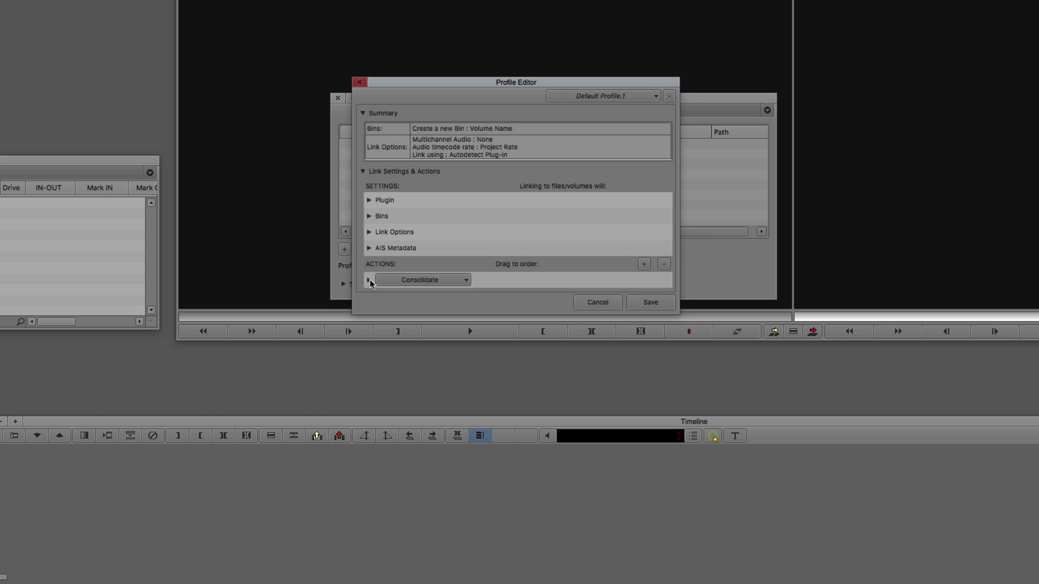
click(369, 281)
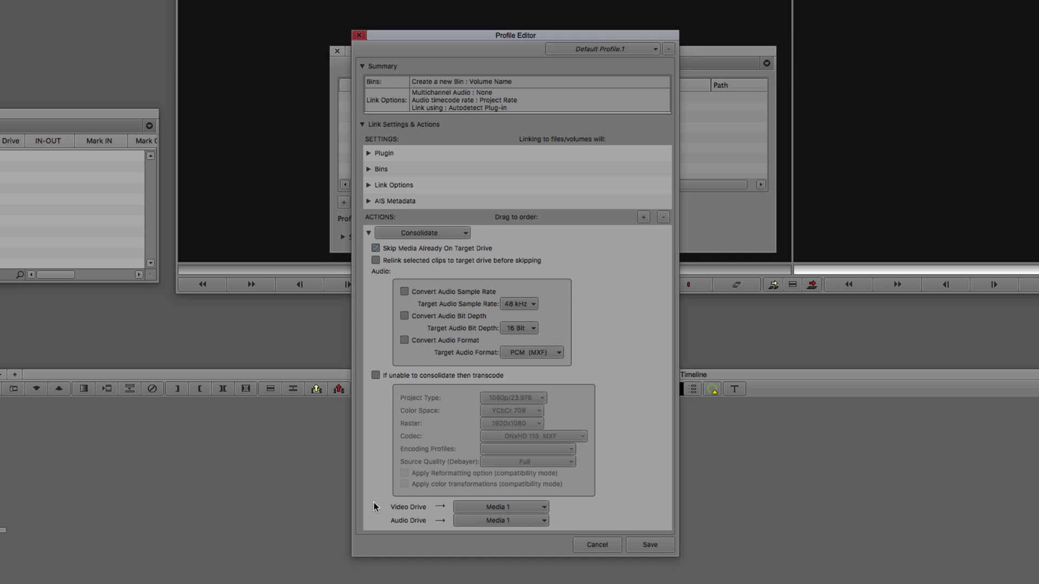
click(392, 376)
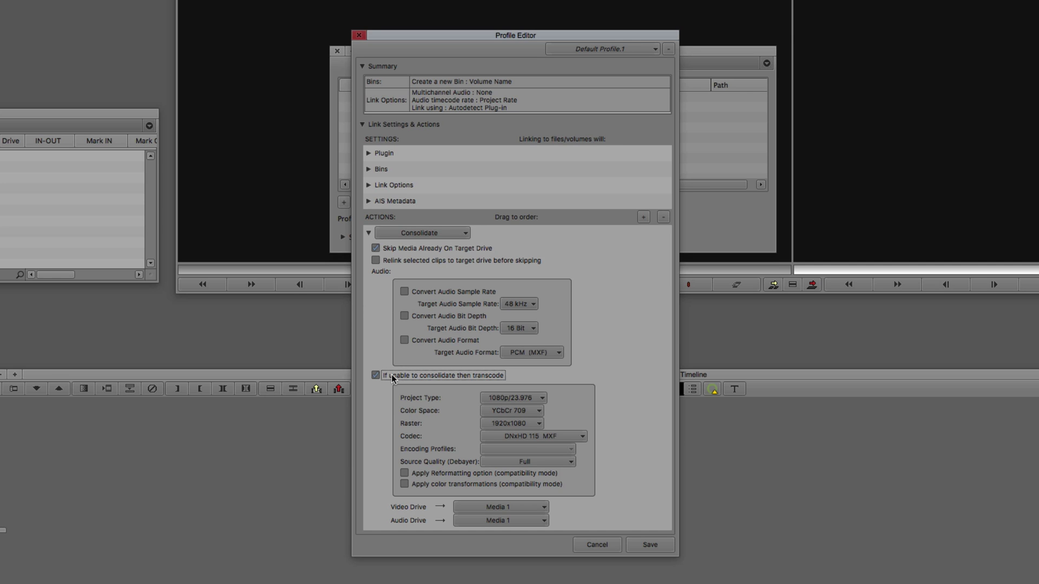
click(393, 377)
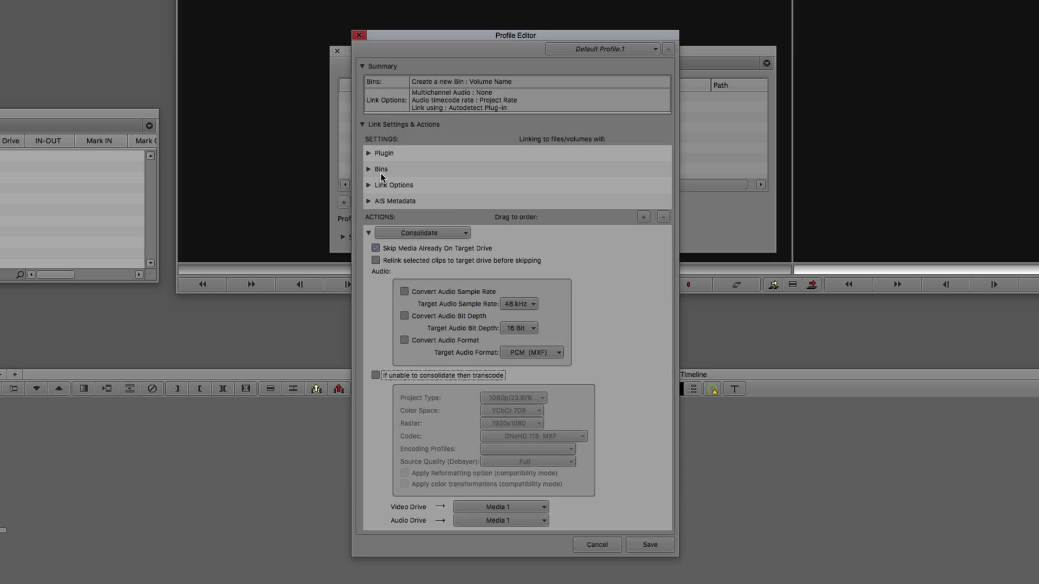
click(368, 154)
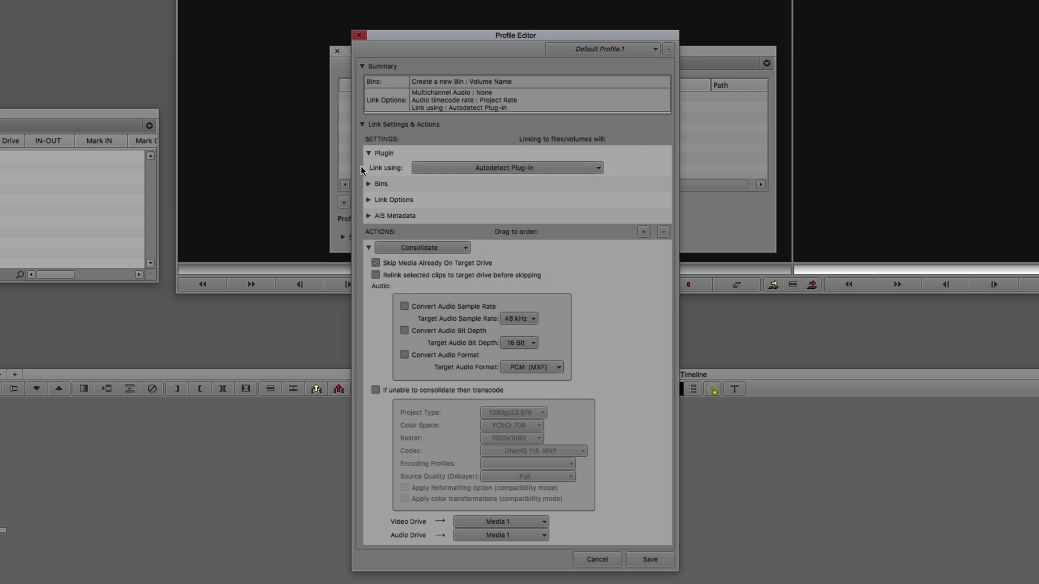
Keep Autodetect Plug-in, set Bins to Use Active Bin, and review Link Options and AIS Metadata
click(486, 169)
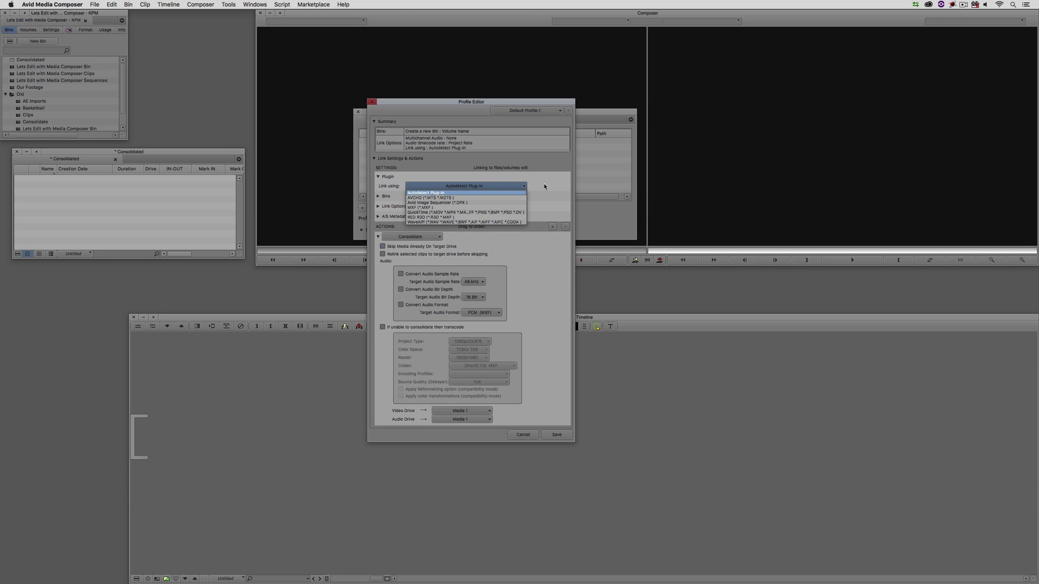
click(630, 164)
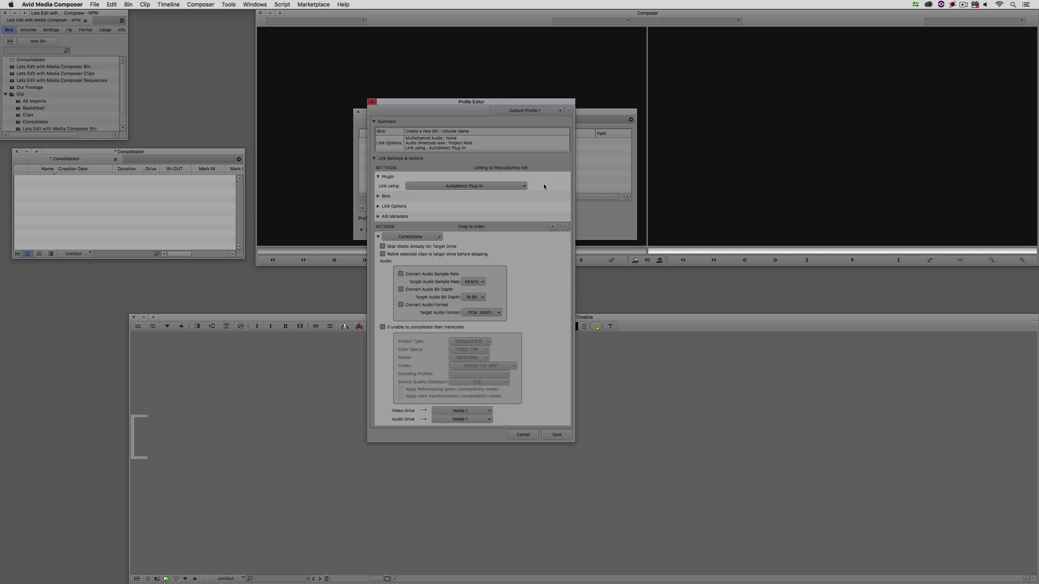
click(377, 197)
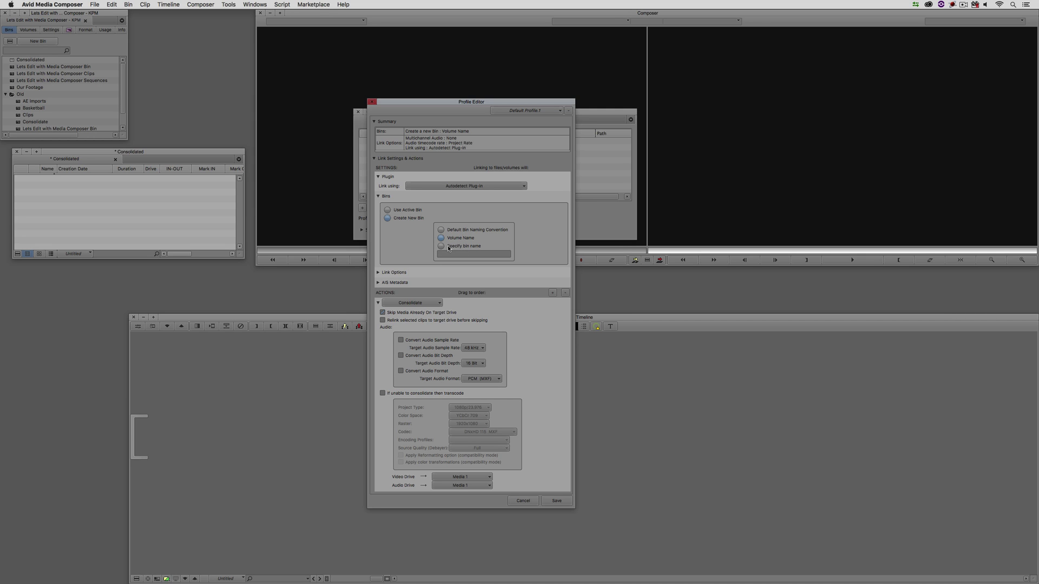
click(393, 210)
click(378, 273)
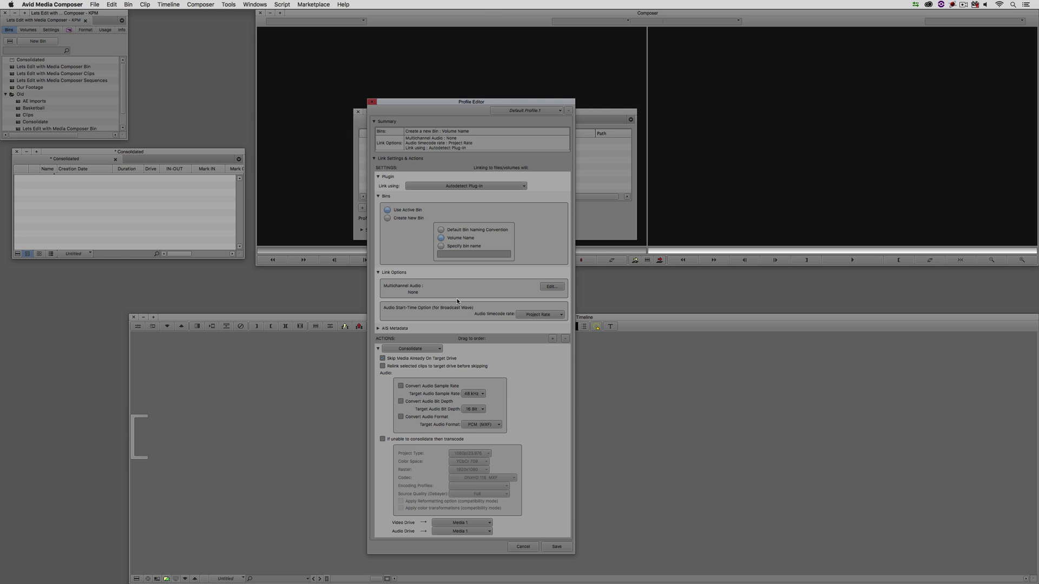
click(378, 329)
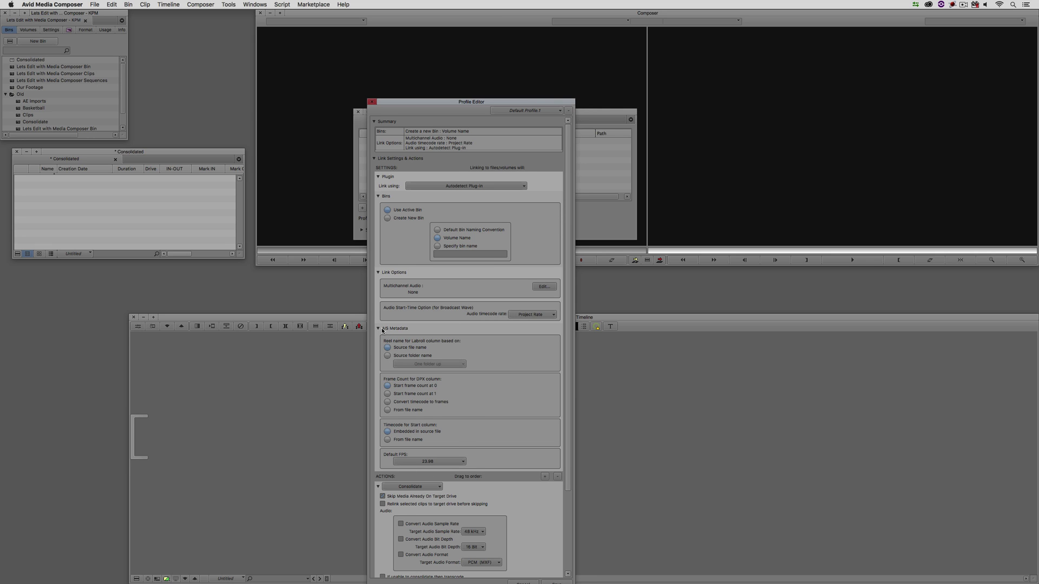
click(379, 328)
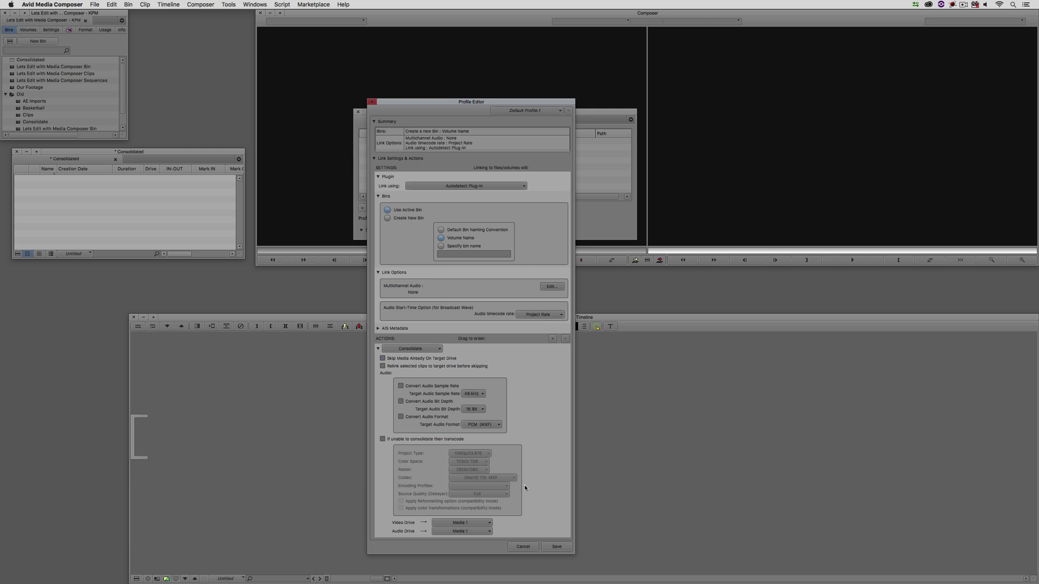
Save the edited settings as a profile named Consolidate and check its summary in Dynamic Media Folders
click(557, 547)
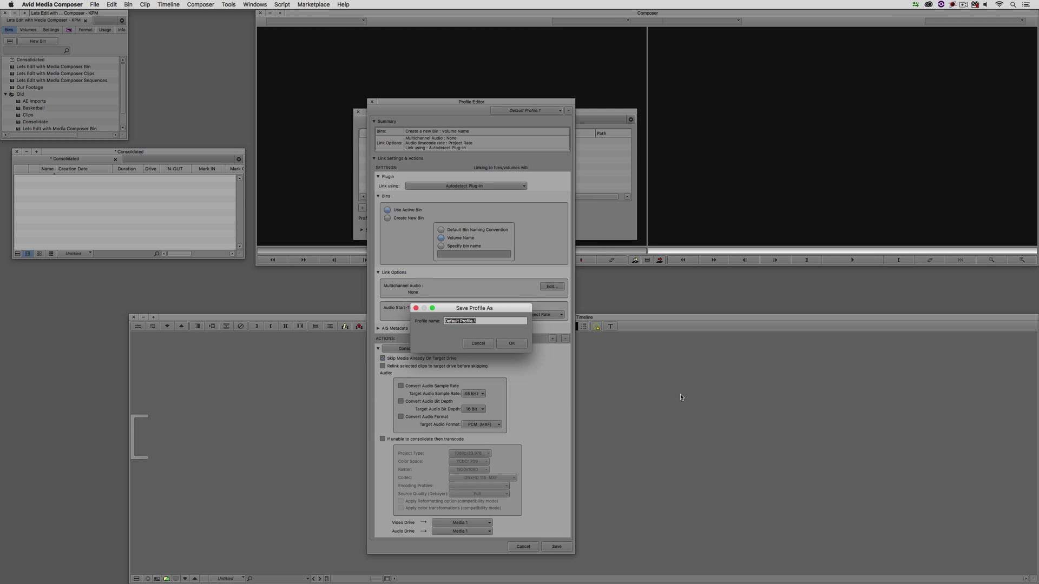
text(Consolidate)
click(512, 344)
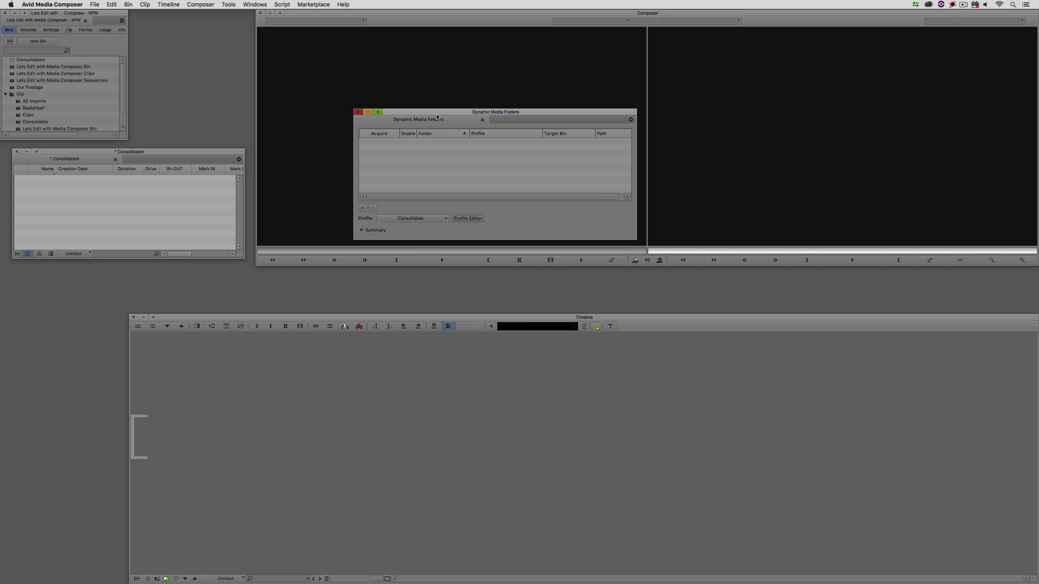
drag(435, 115, 420, 150)
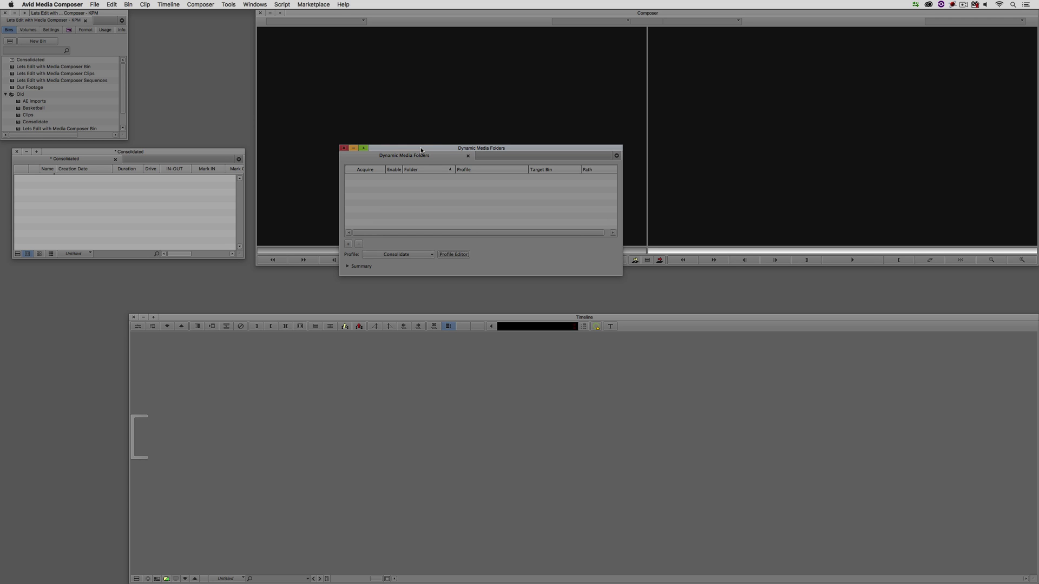
click(348, 266)
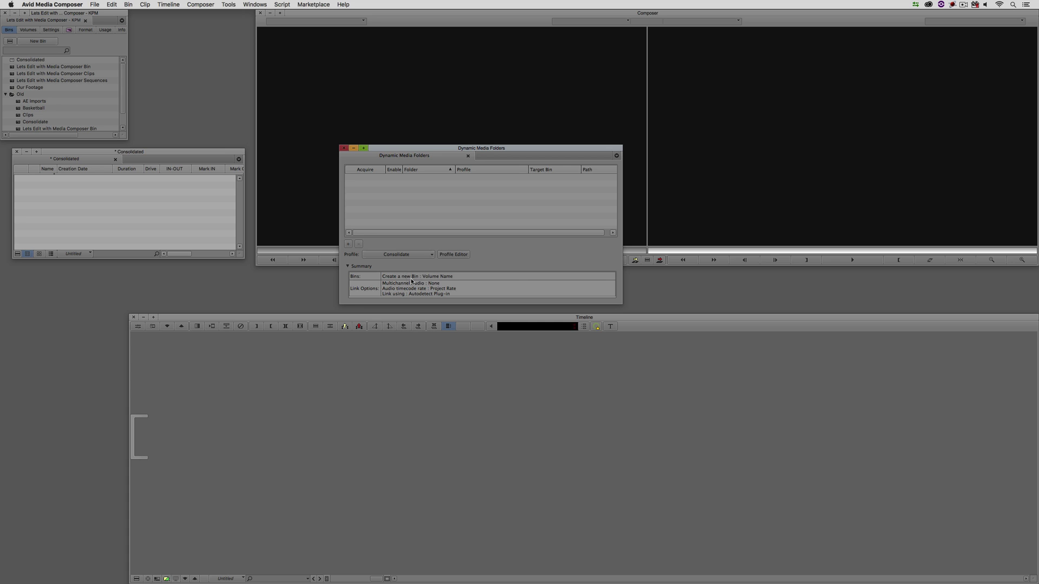
click(348, 266)
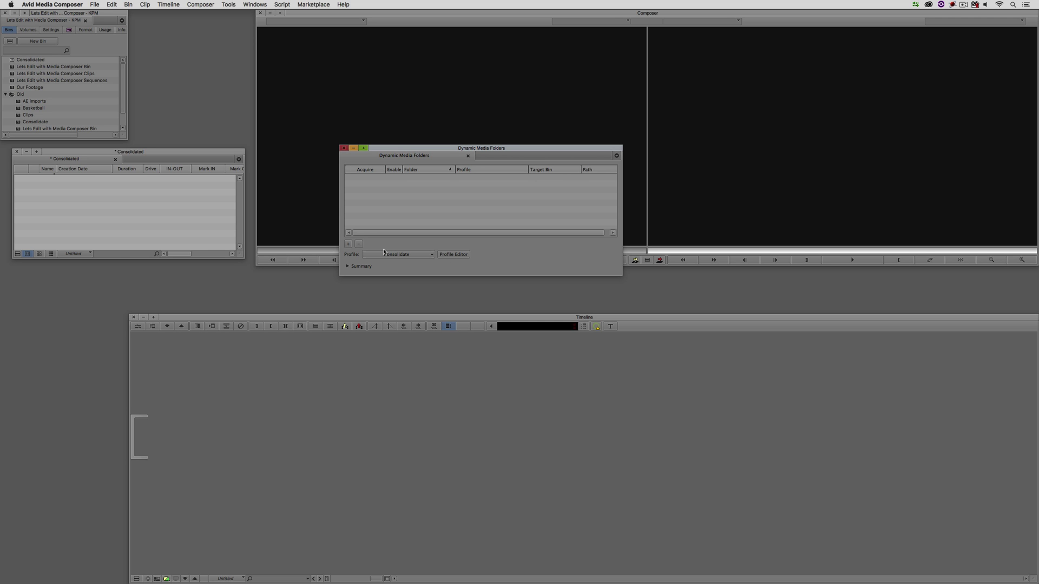
Add Dump Folder from the Media 1 drive to the watched Dynamic Media Folders list
click(348, 245)
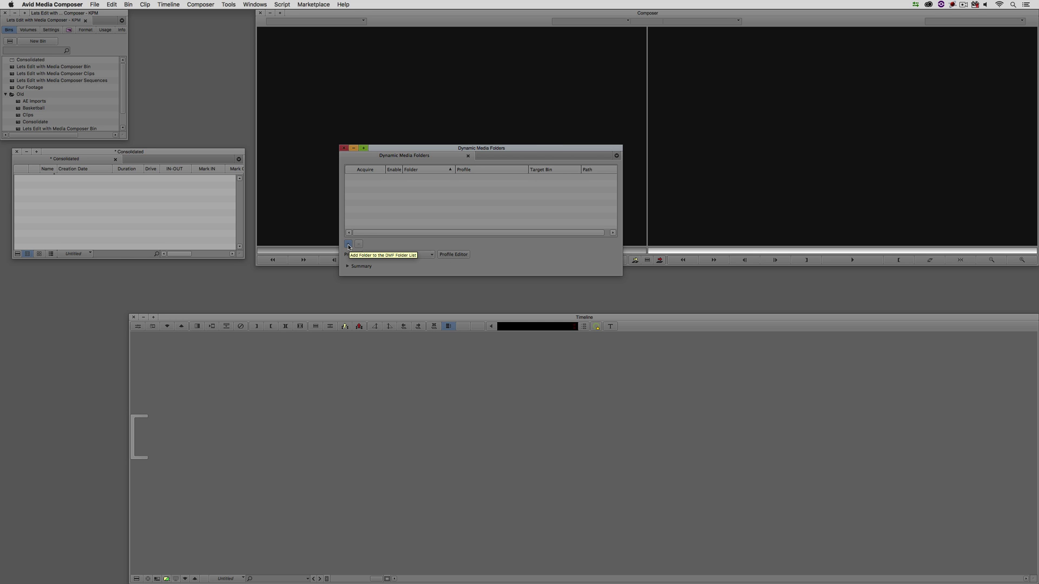
click(349, 245)
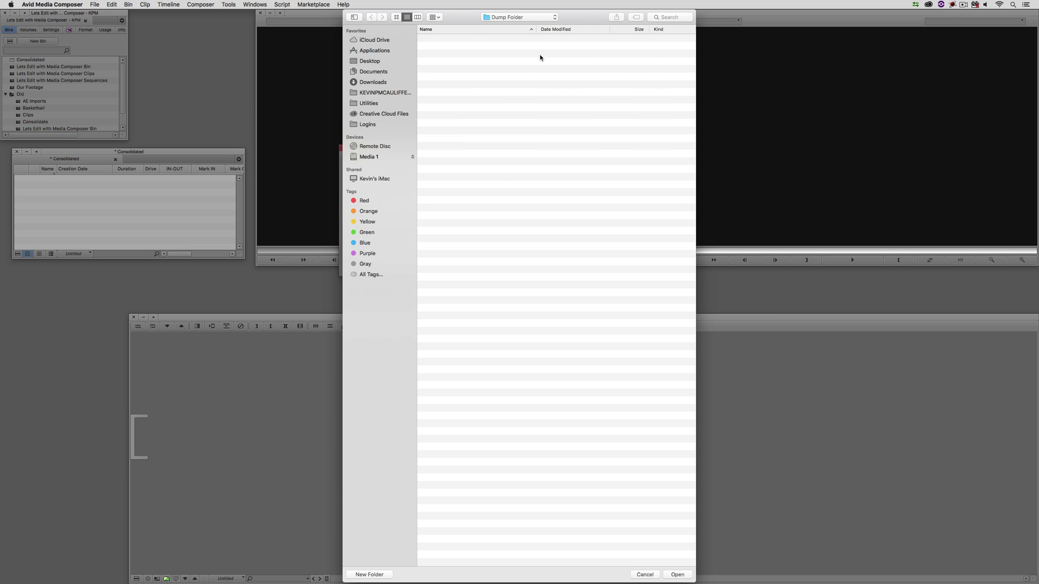
click(520, 17)
click(511, 26)
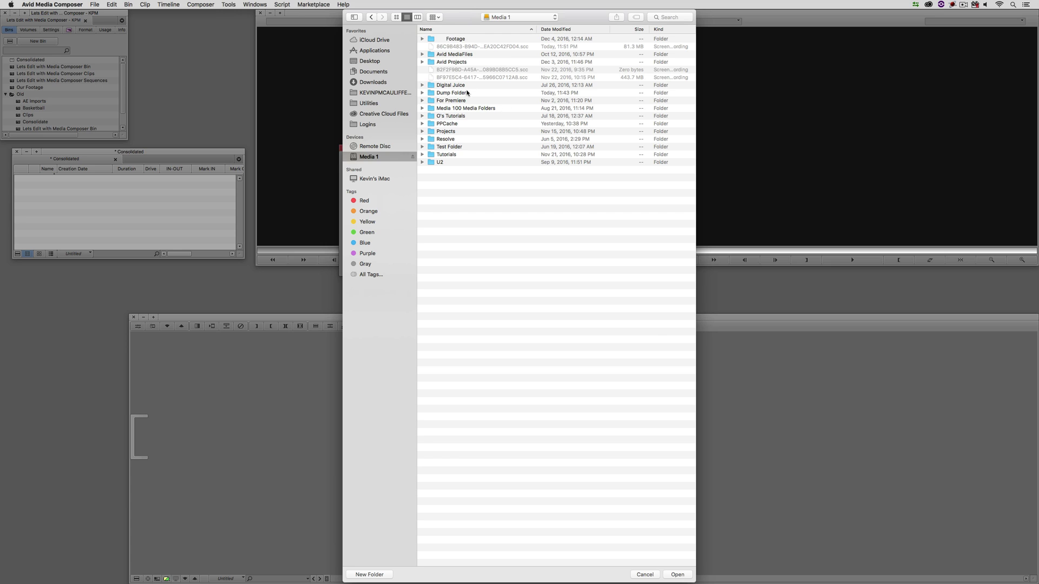
click(464, 92)
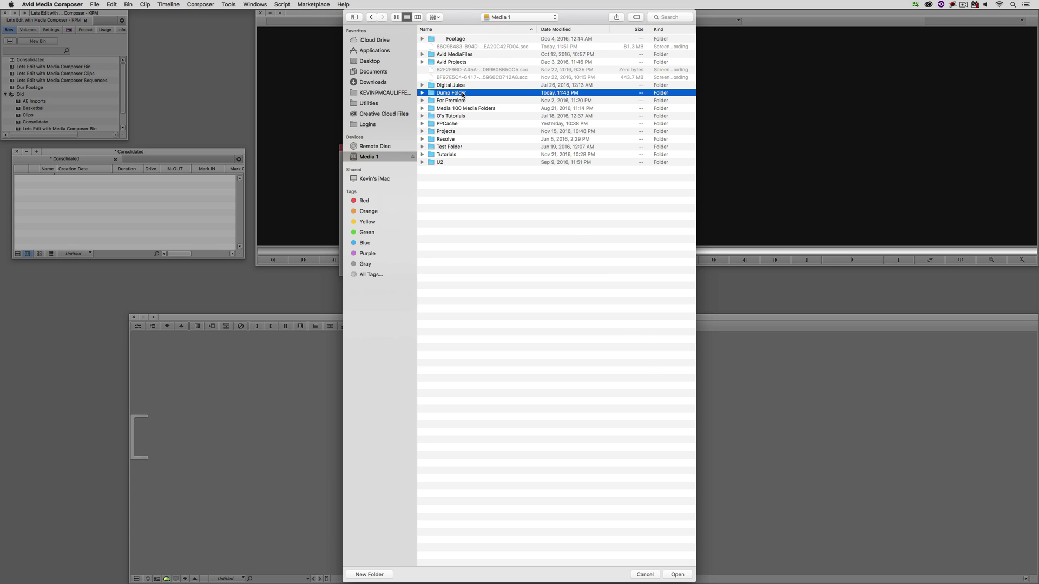
click(677, 575)
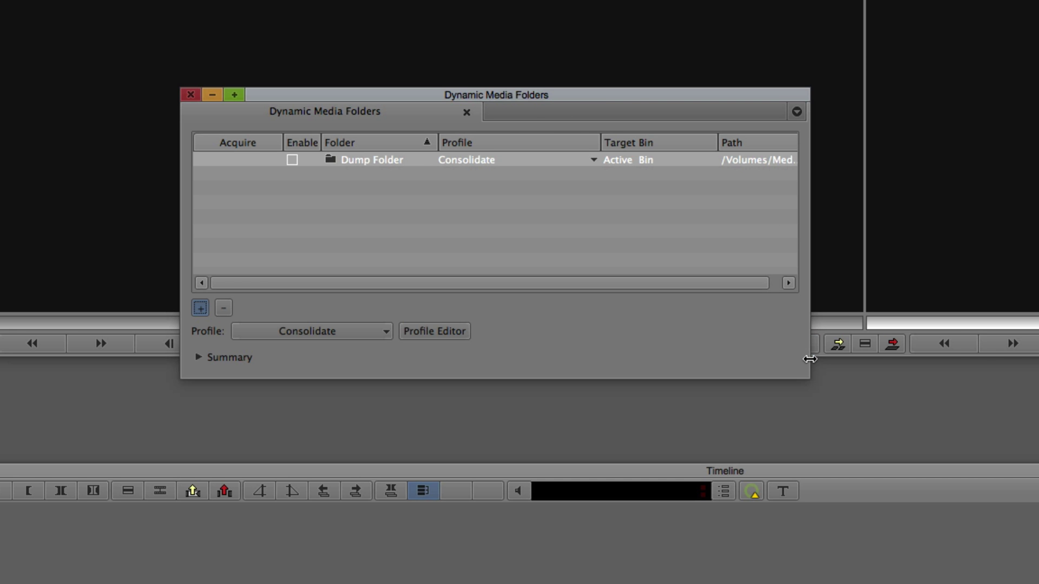
Widen the Dynamic Media Folders window and enable watching for the /Volumes/Media 1/Dump Folder entry
drag(810, 356, 1014, 348)
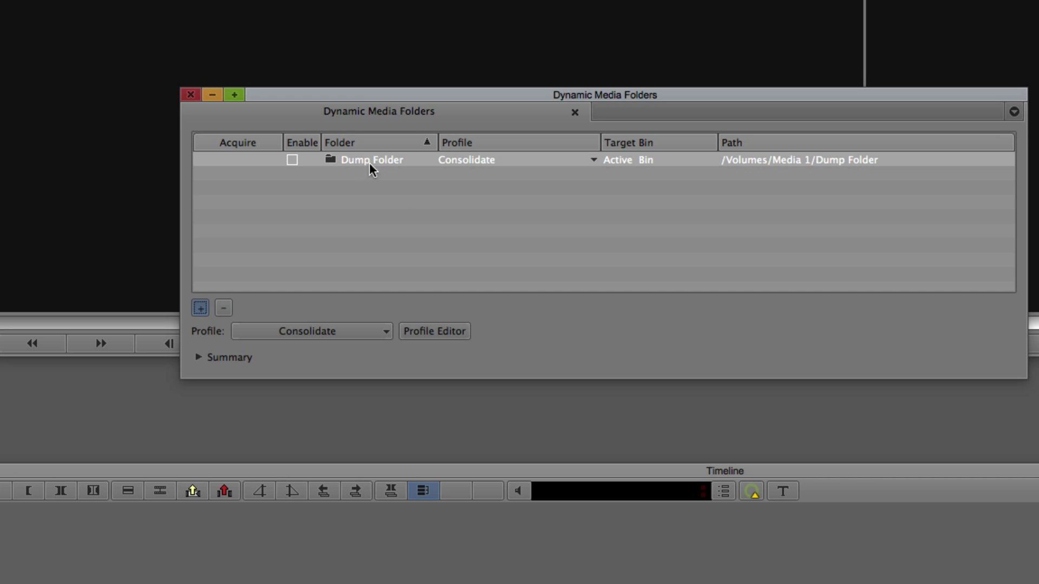
click(292, 159)
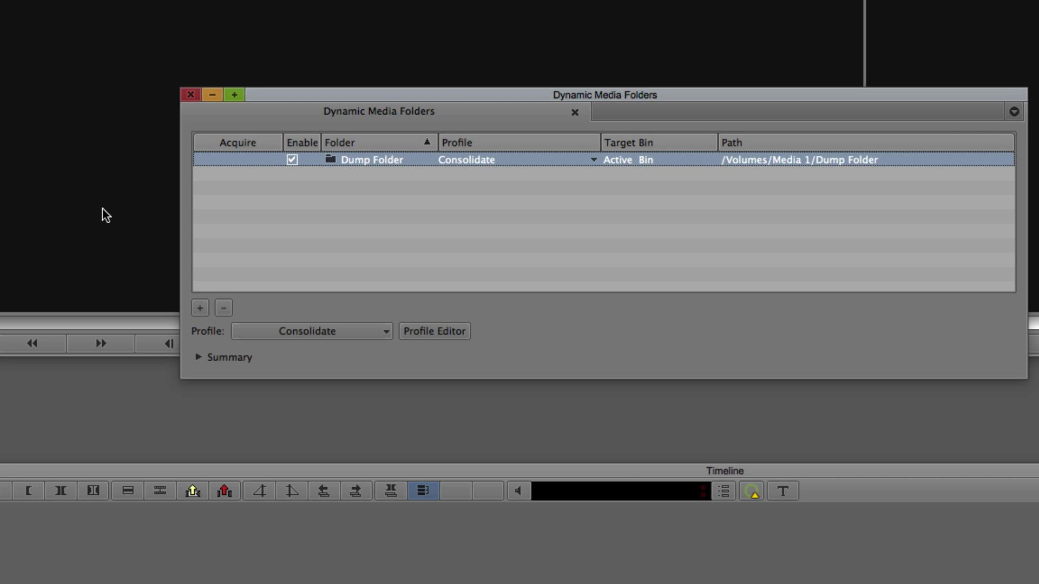
drag(381, 96, 240, 95)
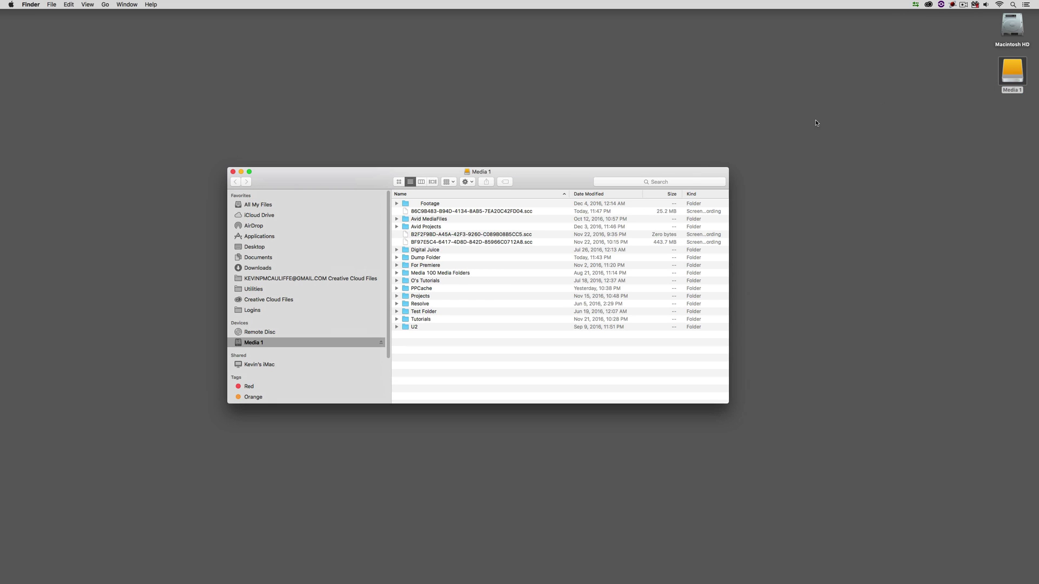
Select basketball clips 000585 through 000588 in the Footage > Basketball folder
double_click(420, 204)
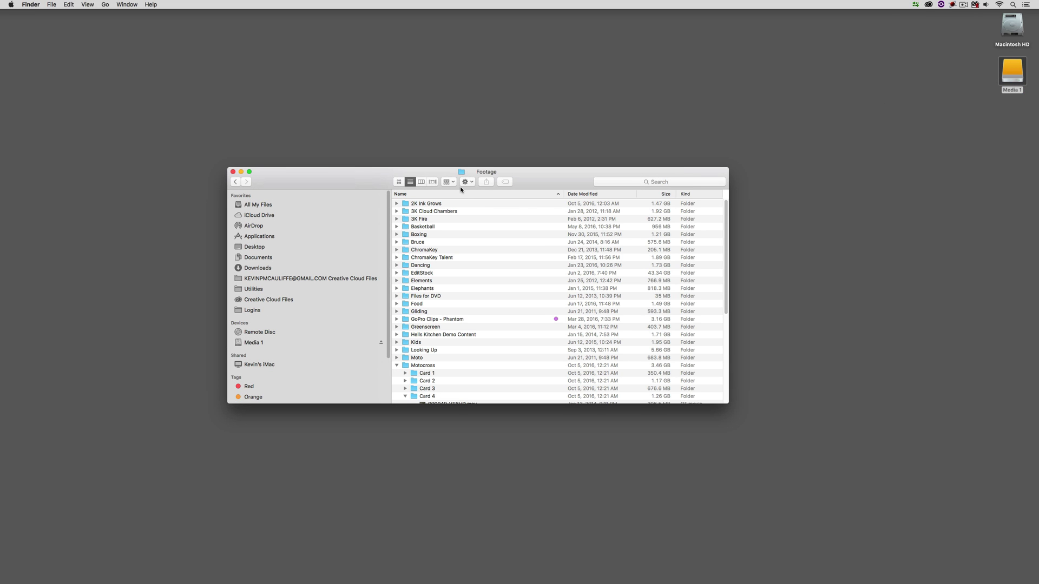
click(397, 366)
double_click(433, 226)
click(446, 204)
shift+click(441, 229)
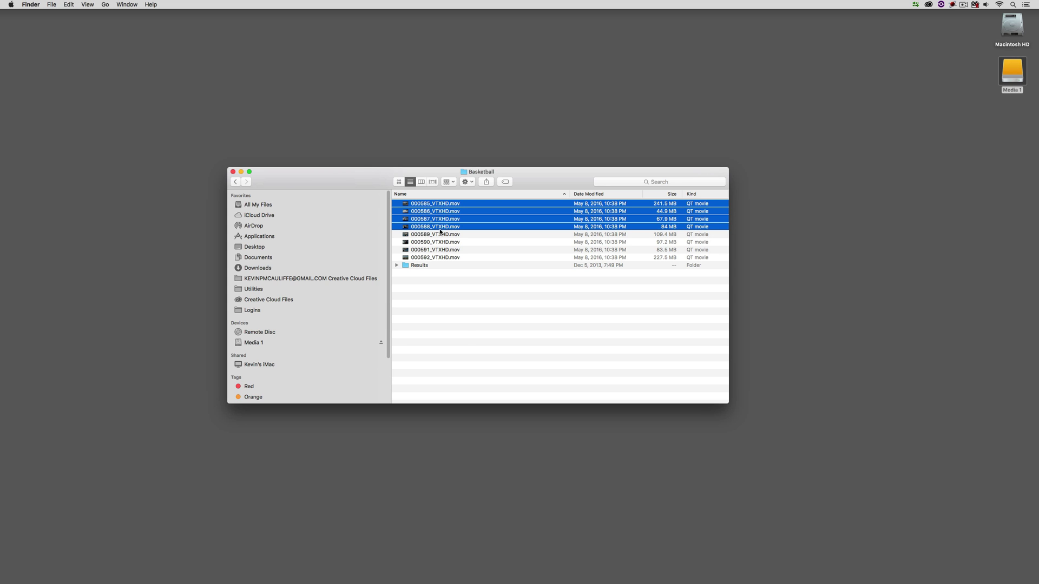
Return to the top of the Media 1 drive and open the empty Dump Folder
click(235, 182)
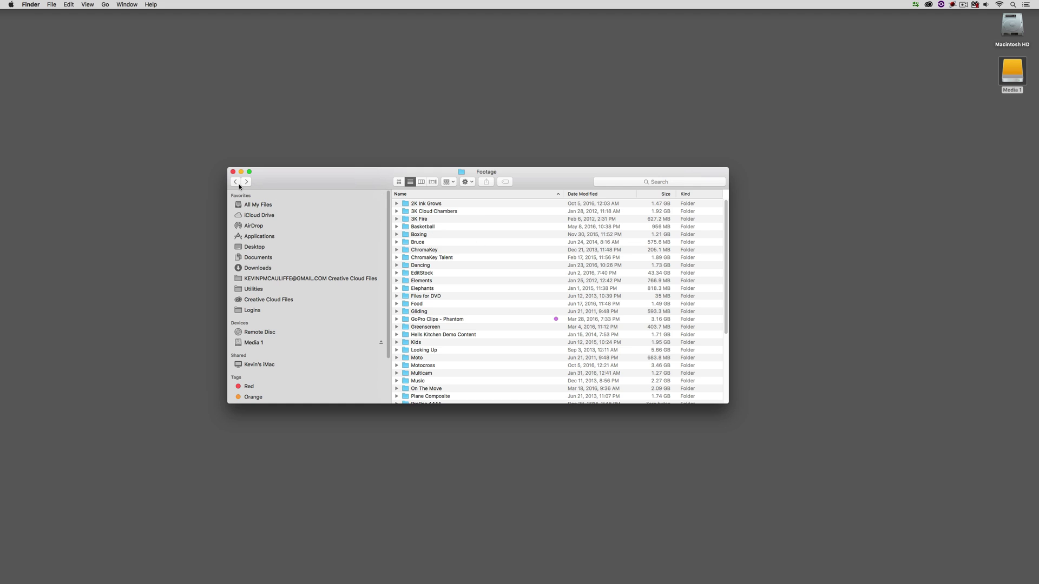
click(235, 182)
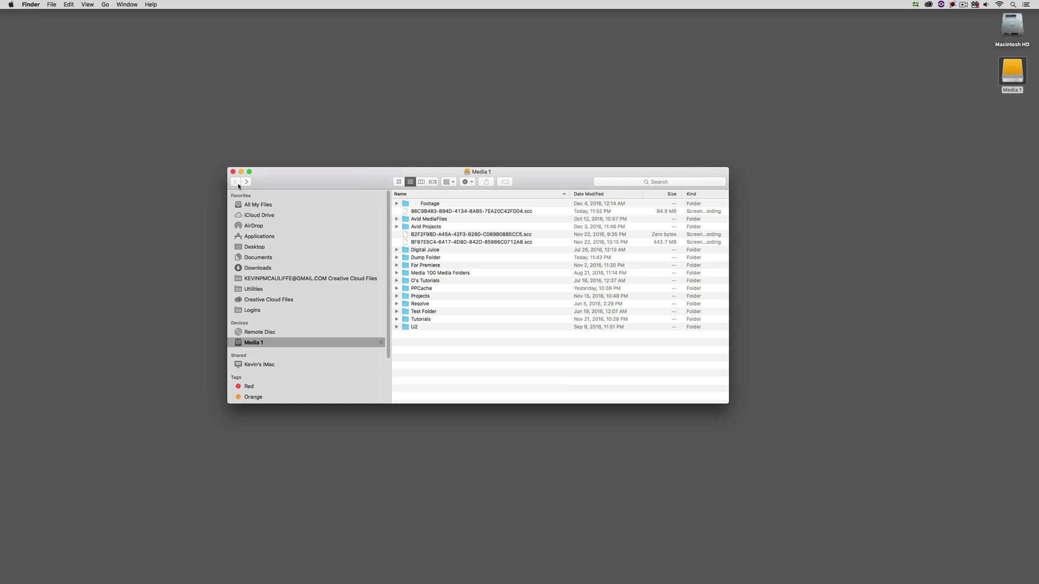
double_click(436, 258)
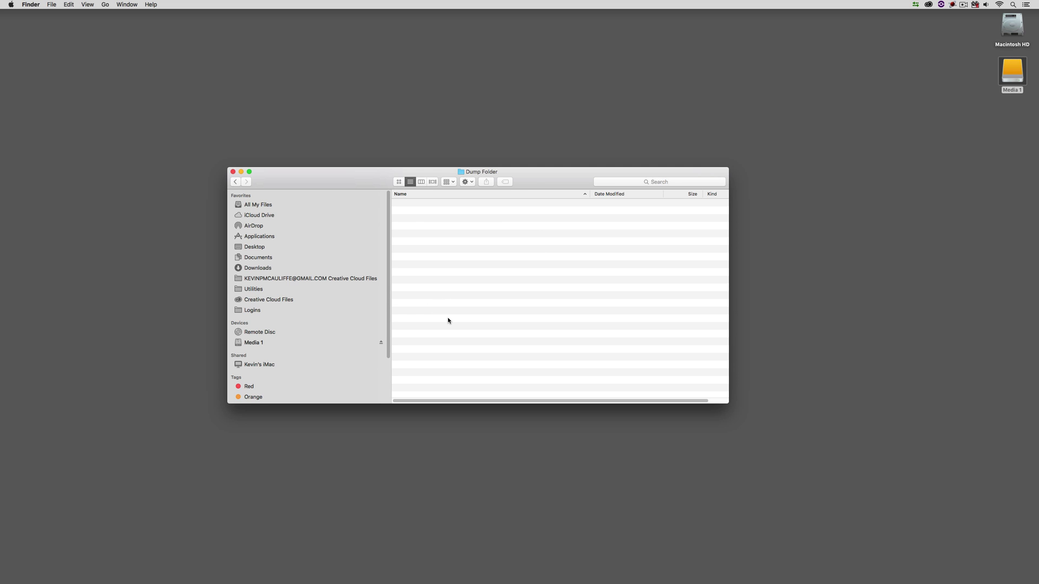
Paste the four basketball clips 000585–000588 into Dump Folder
key(super+v)
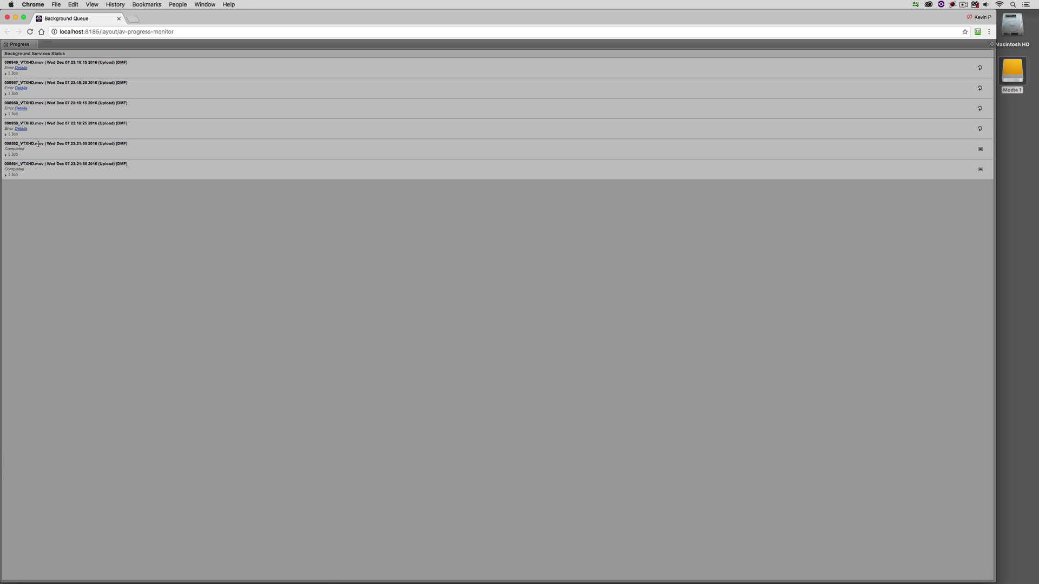
Bring the Dynamic Media Folders window into view, then check Chrome's Background Queue for the four clip jobs
key(super+Tab)
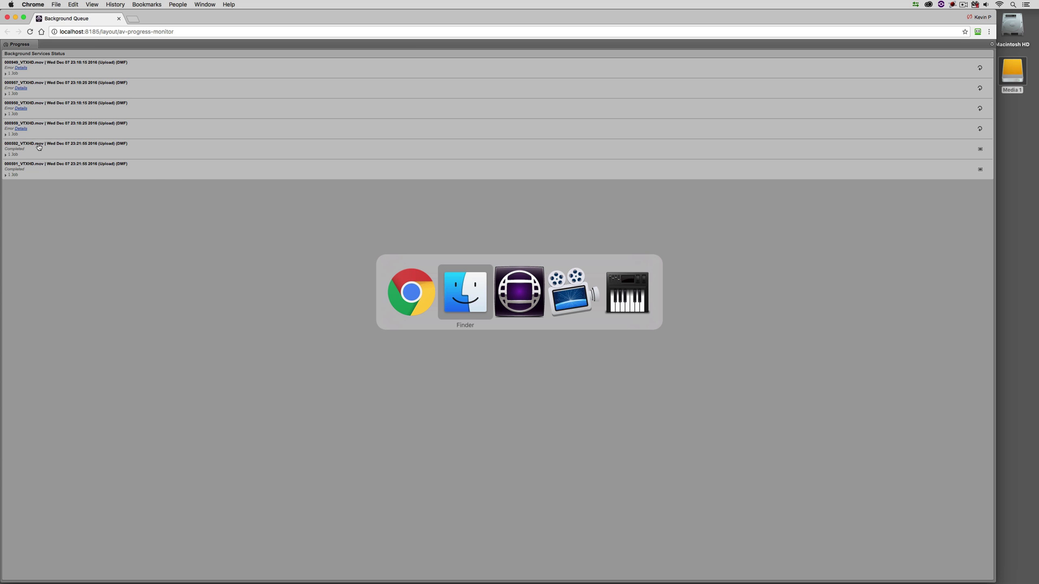
key(super+Tab)
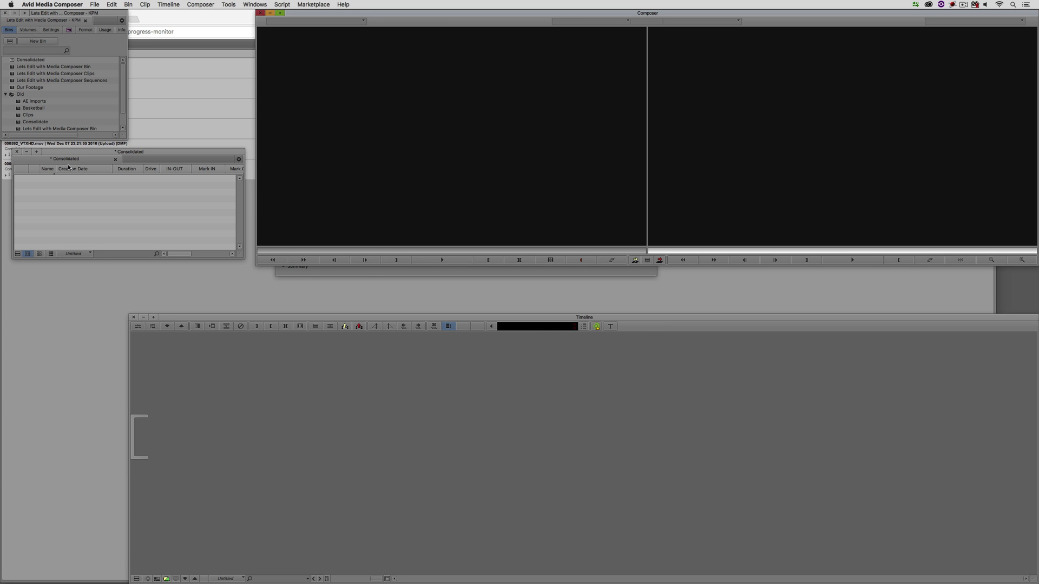
click(365, 273)
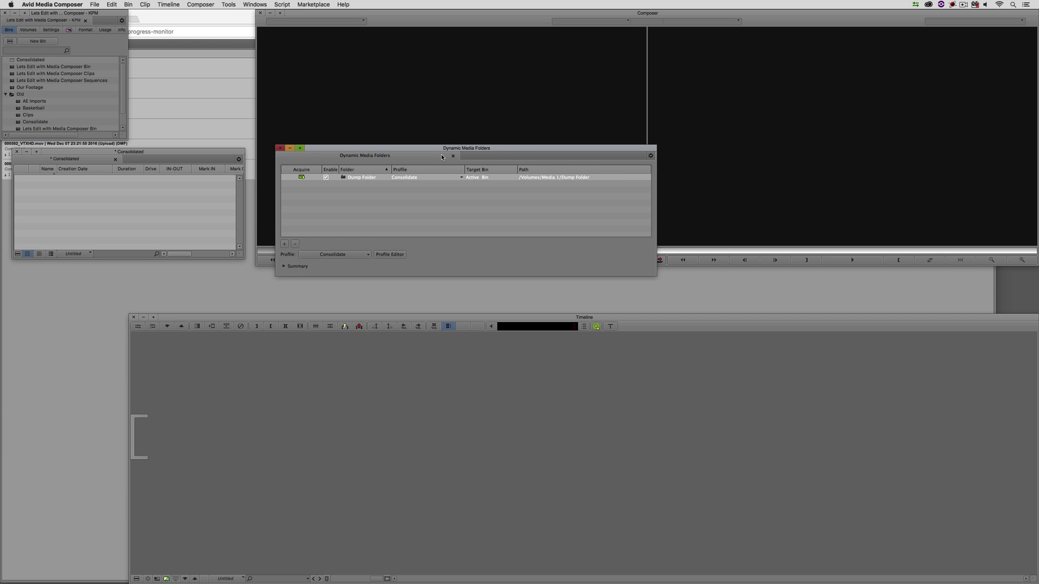
drag(448, 147, 453, 167)
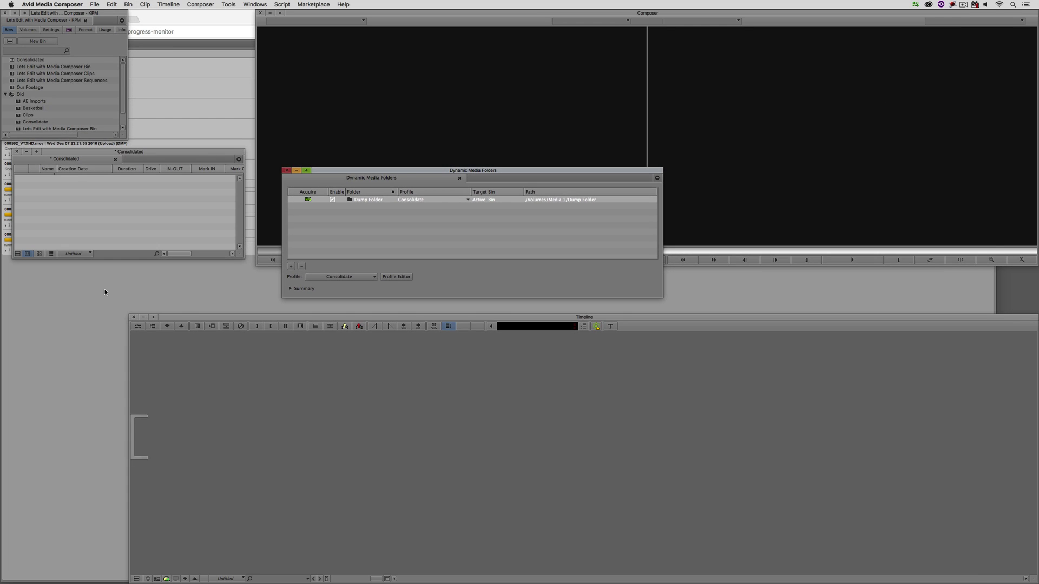
click(105, 292)
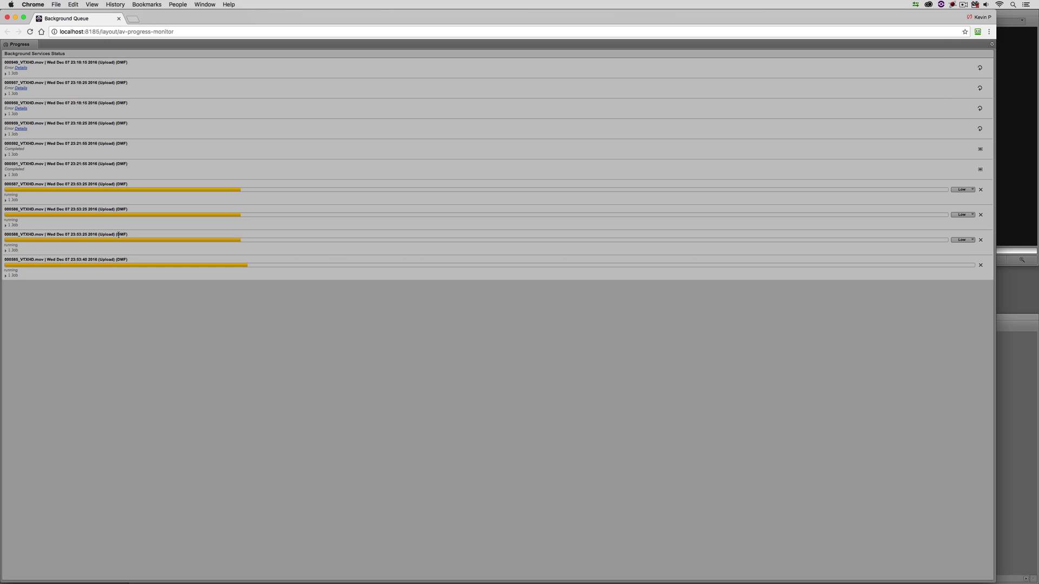
Switch back to Media Composer, showing Dump Folder on the Consolidate profile
key(super+Tab)
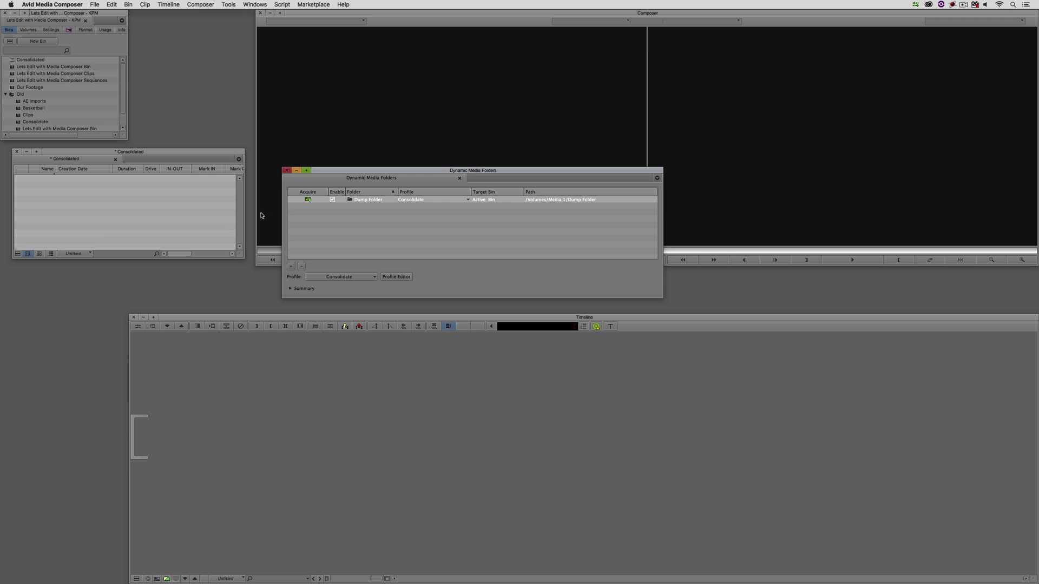
Select the Dump Folder watch entry and sort the Consolidated bin so .new clips come first
click(307, 199)
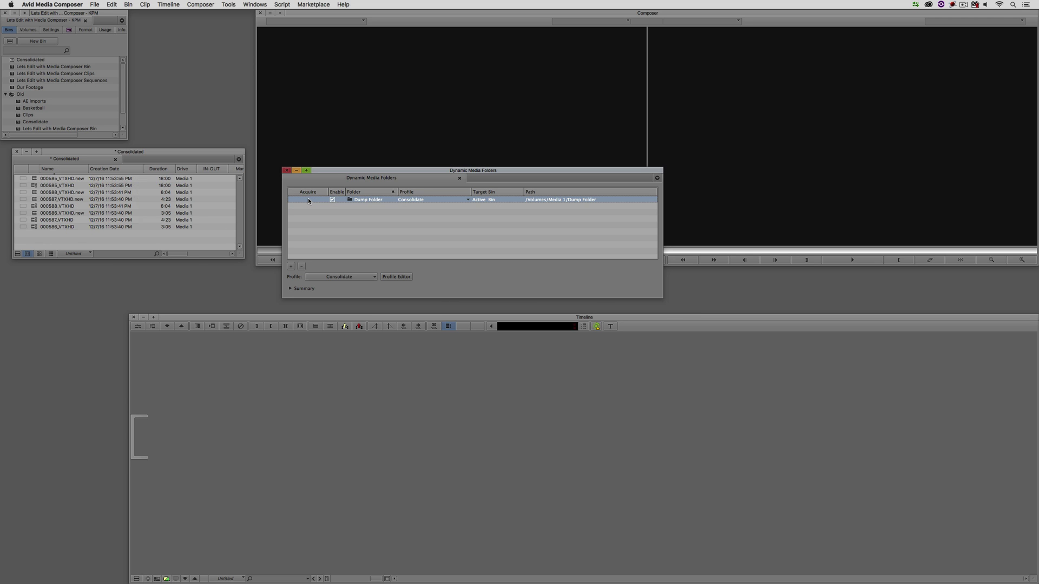
click(35, 172)
key(super+e)
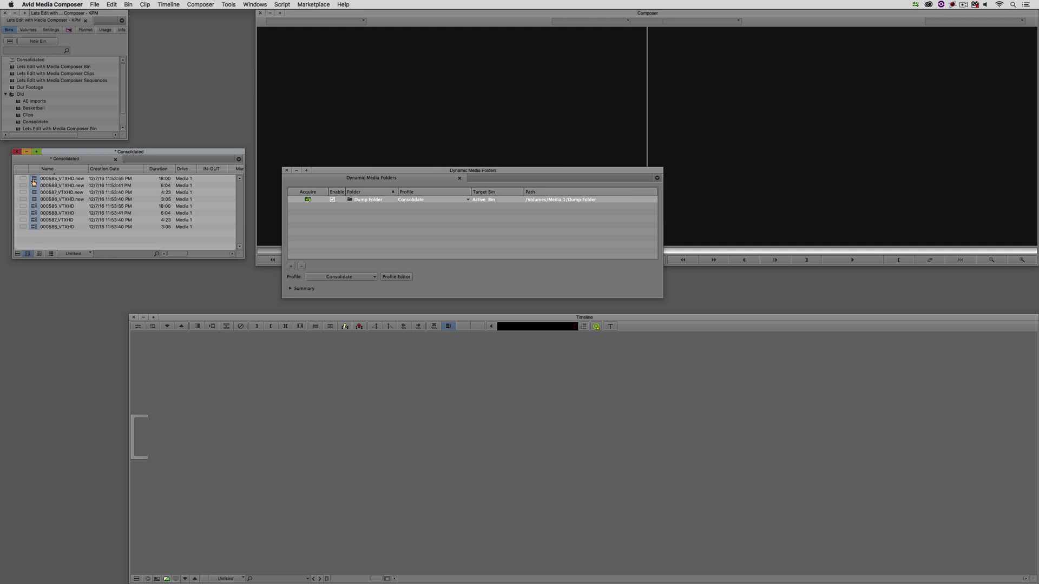
key(super+a)
Preview each of the eight 000585–000588 VTXHD and VTXHD.new clips in the source monitor
double_click(33, 184)
double_click(34, 186)
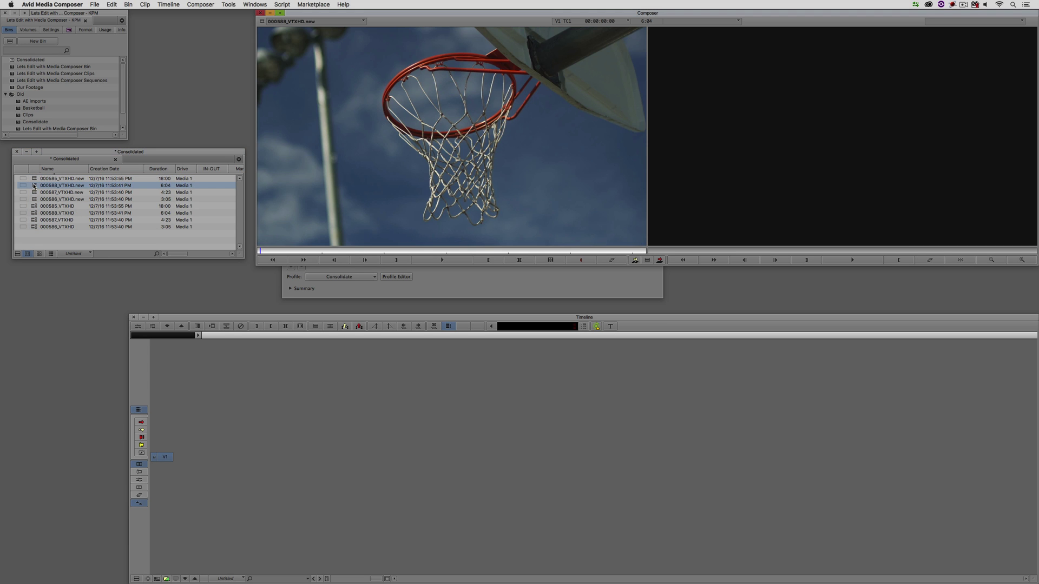
double_click(33, 193)
double_click(33, 199)
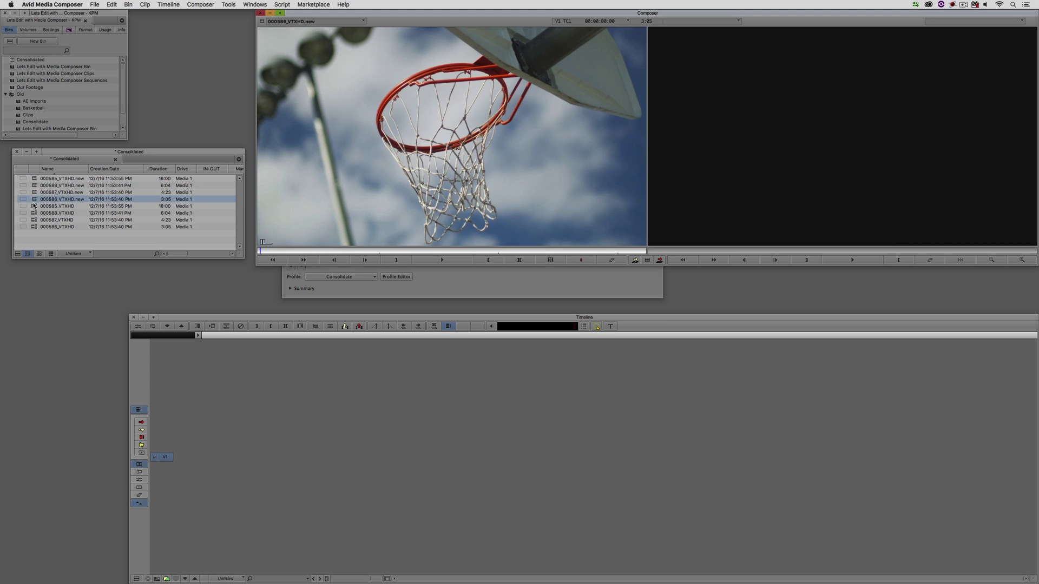
double_click(34, 206)
double_click(34, 213)
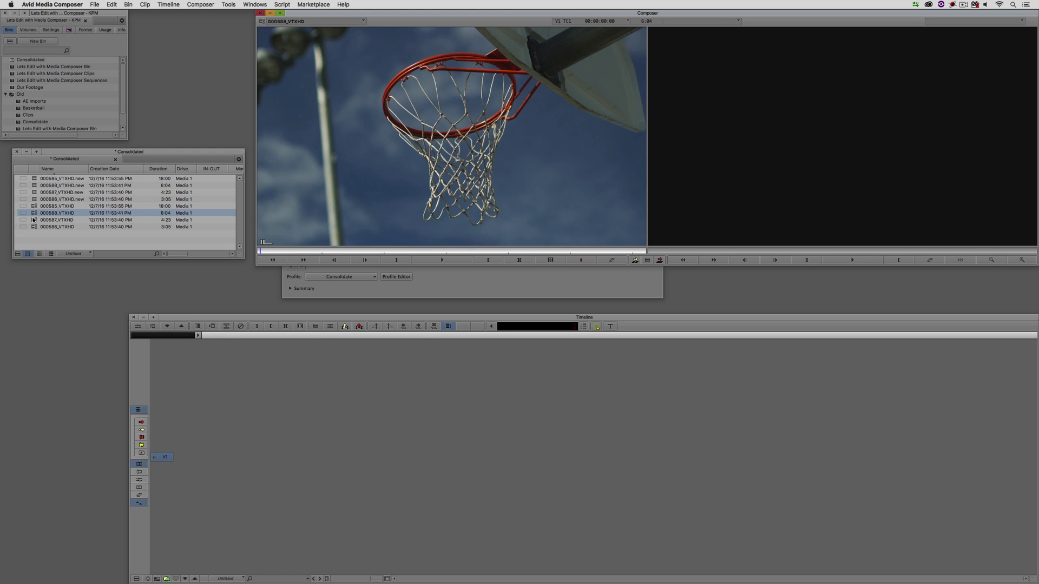
double_click(33, 219)
double_click(34, 227)
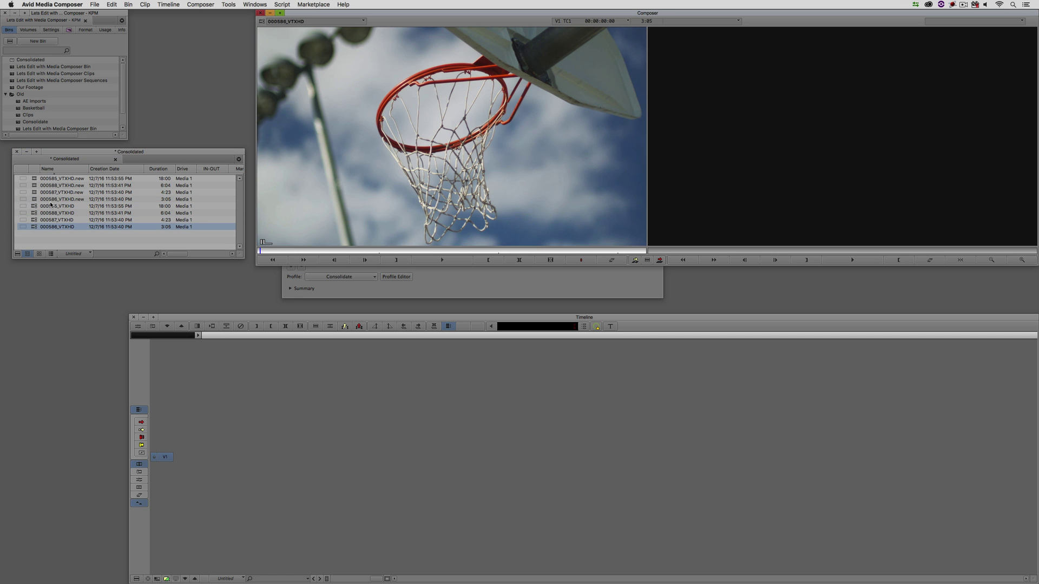
Select 000586_VTXHD.new and check Chrome's Background Queue before returning to Media Composer
click(33, 199)
click(342, 163)
key(super+Tab)
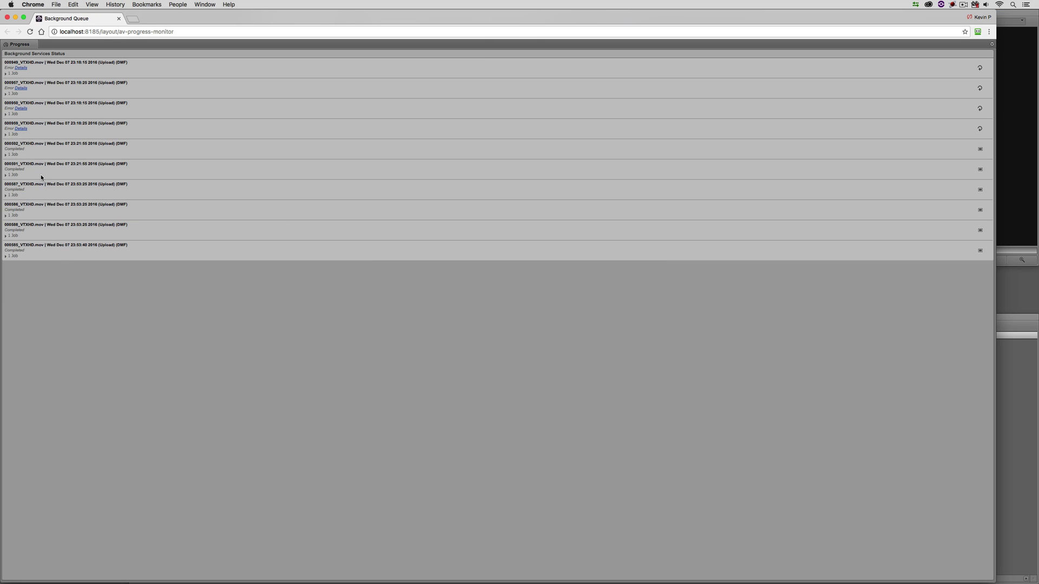
key(super+Tab)
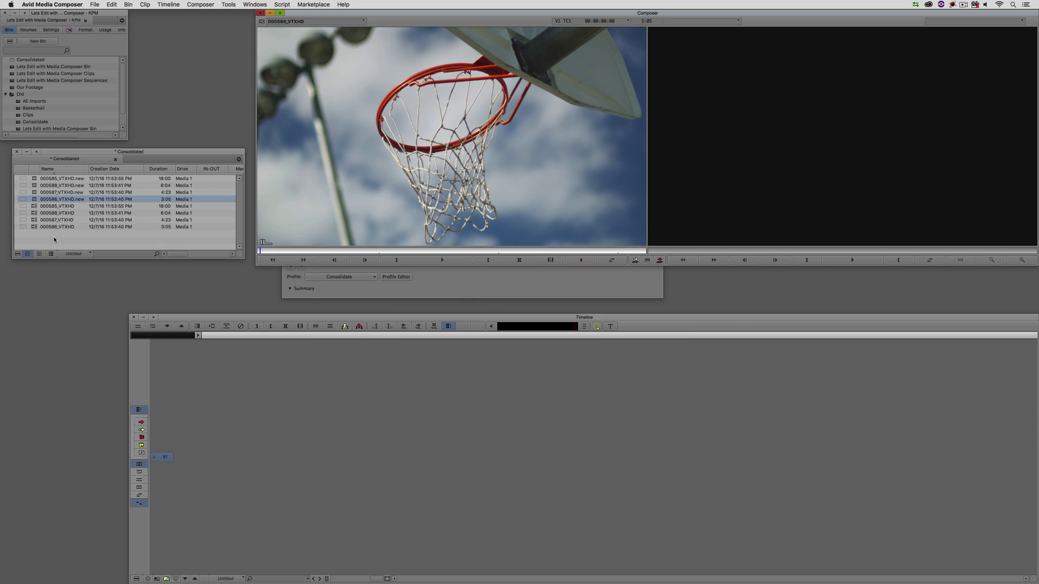
Delete the four plain VTXHD master clips and enlarge the Consolidated bin window
click(441, 288)
drag(376, 170, 110, 356)
drag(50, 236, 35, 207)
key(Delete)
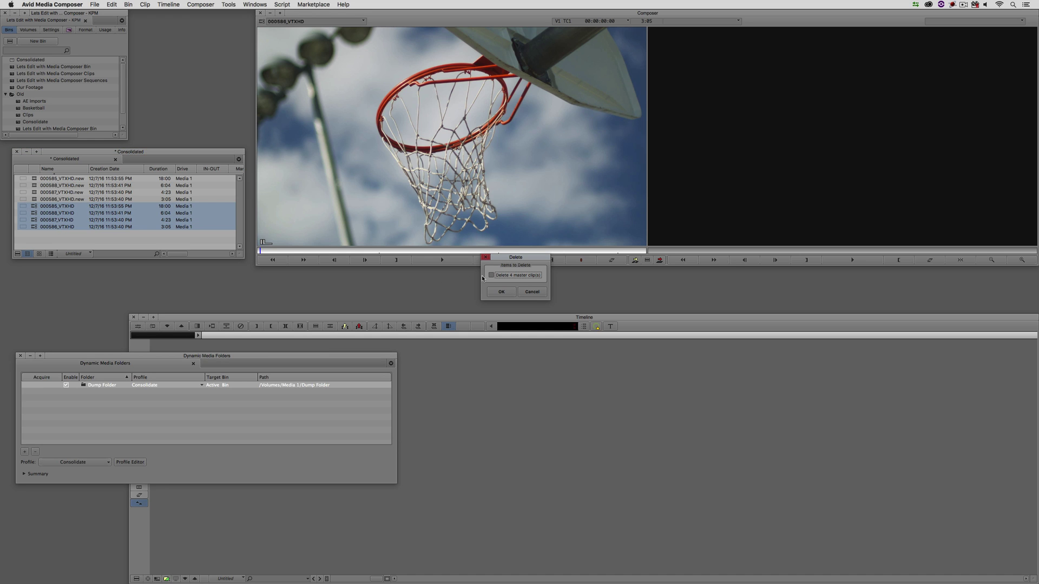
click(499, 292)
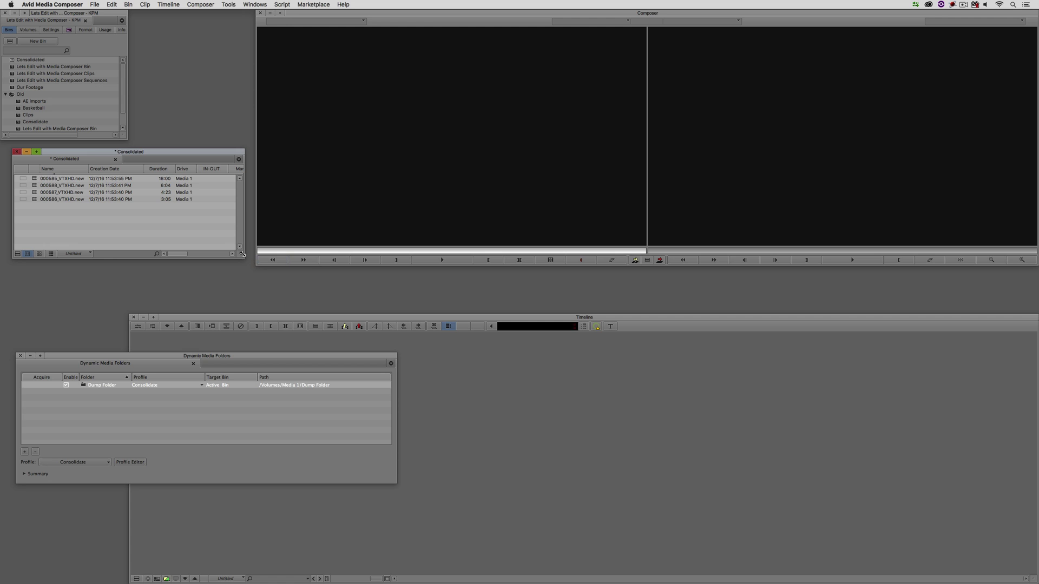
drag(239, 254, 368, 273)
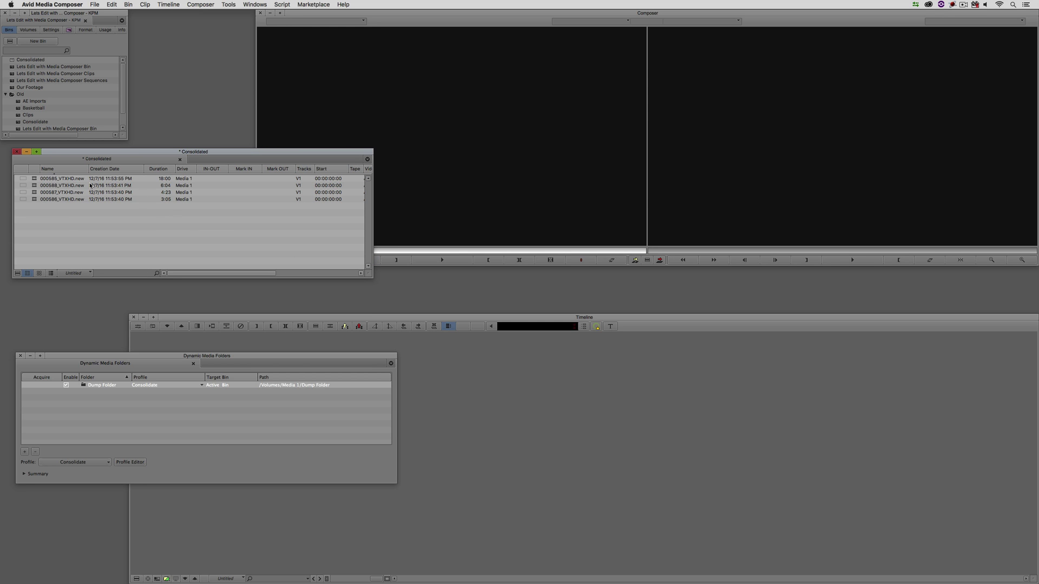
Show the bin in Clips with Codec view, revealing ProRes HD1080p 23.98 fps, and save it
click(75, 272)
click(106, 242)
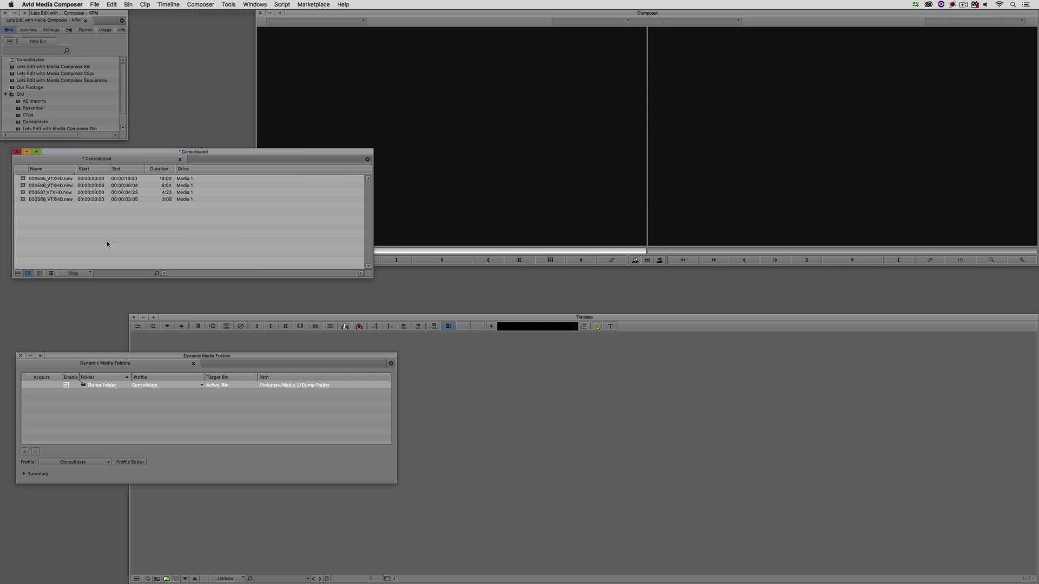
click(90, 273)
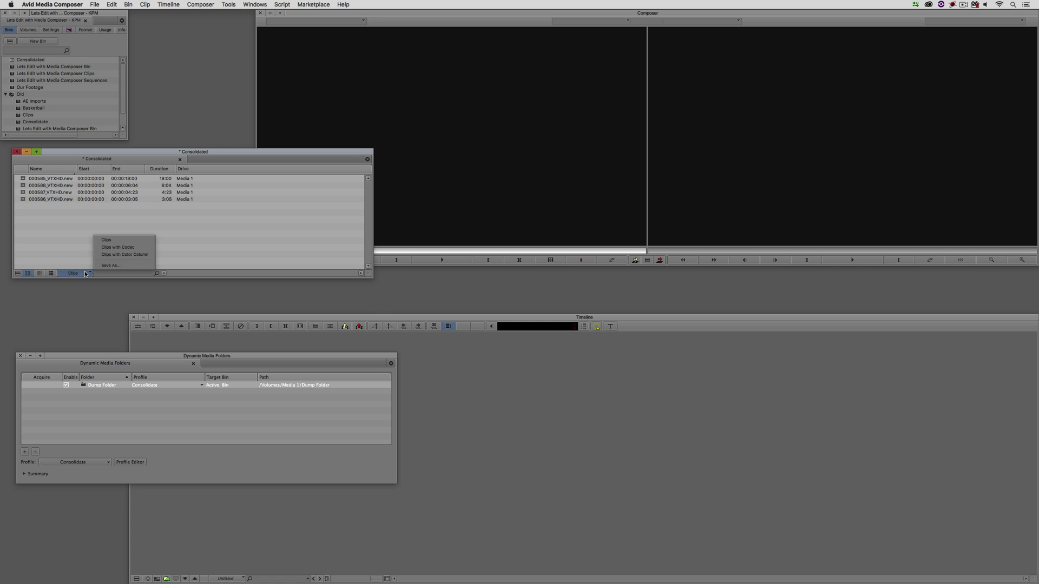
click(114, 247)
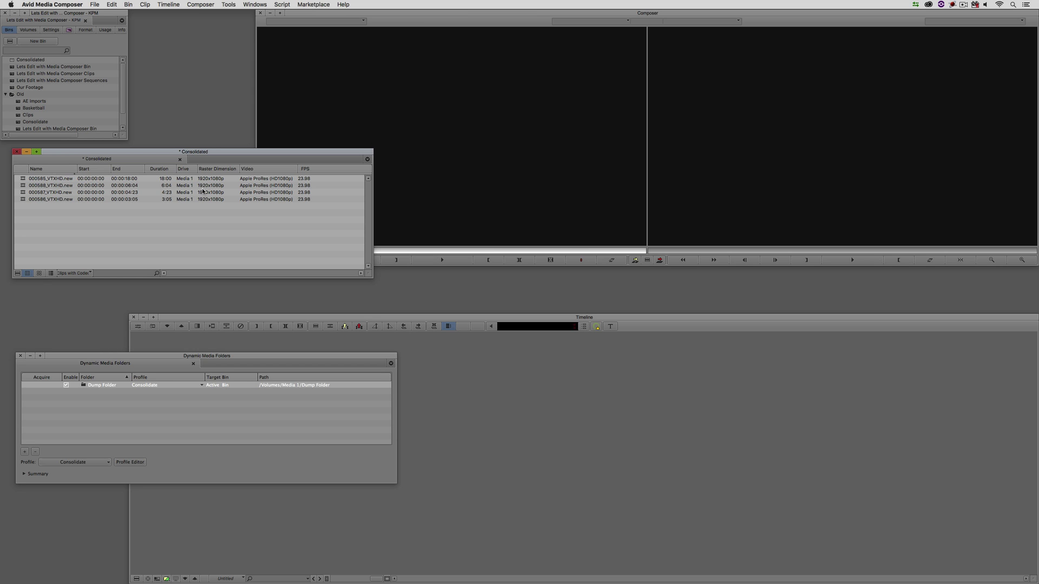
key(super+s)
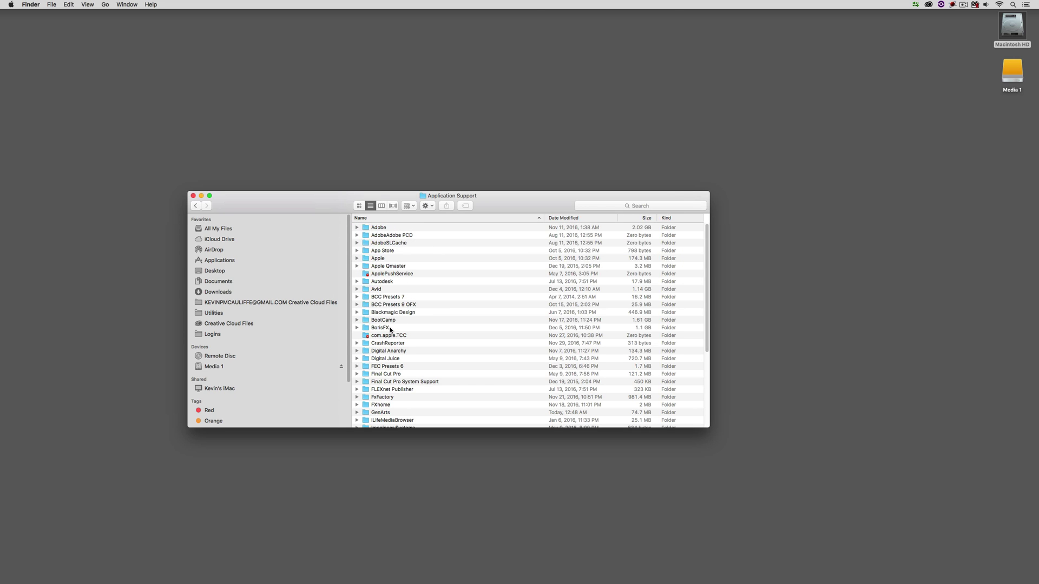
Open the Avid folder in Application Support and show the Avid Background Services menu
double_click(377, 290)
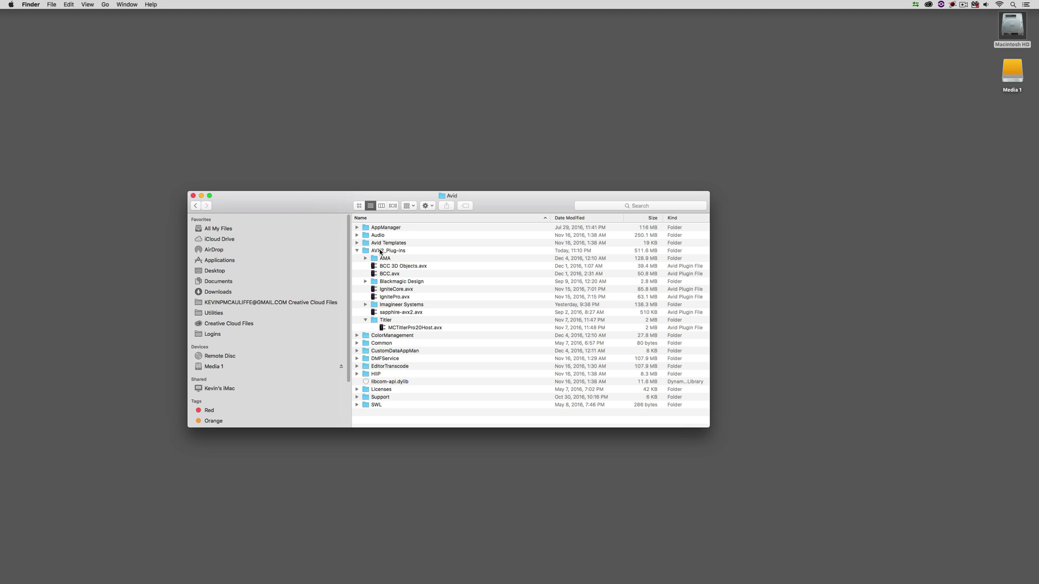
click(915, 4)
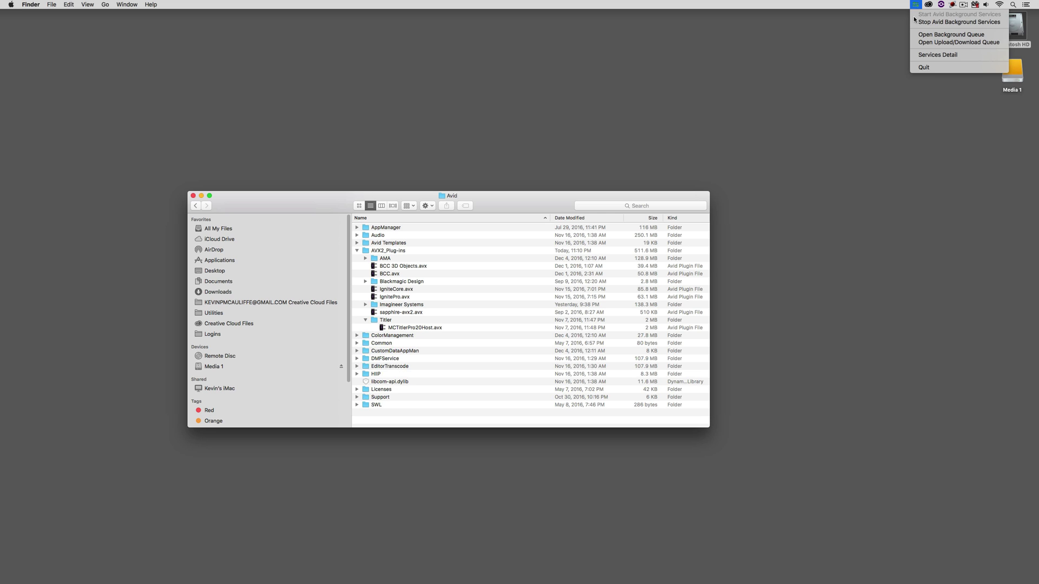
click(485, 202)
drag(507, 200, 485, 176)
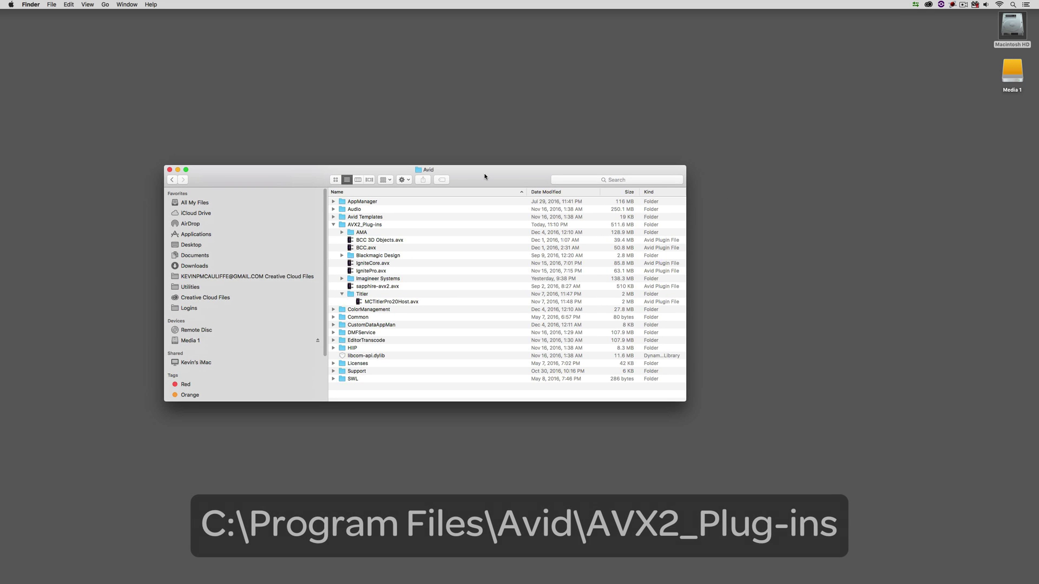